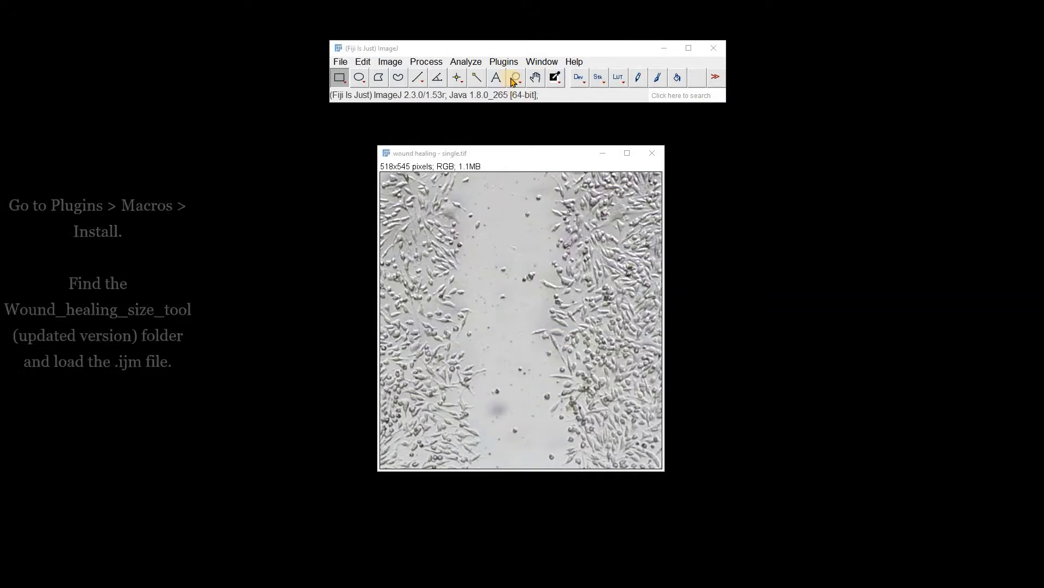
Install the macro file Wound_healing_size_tool_updated.ijm from the Wound_healing_size_tool_updated folder.
click(500, 61)
mouse_move(505, 87)
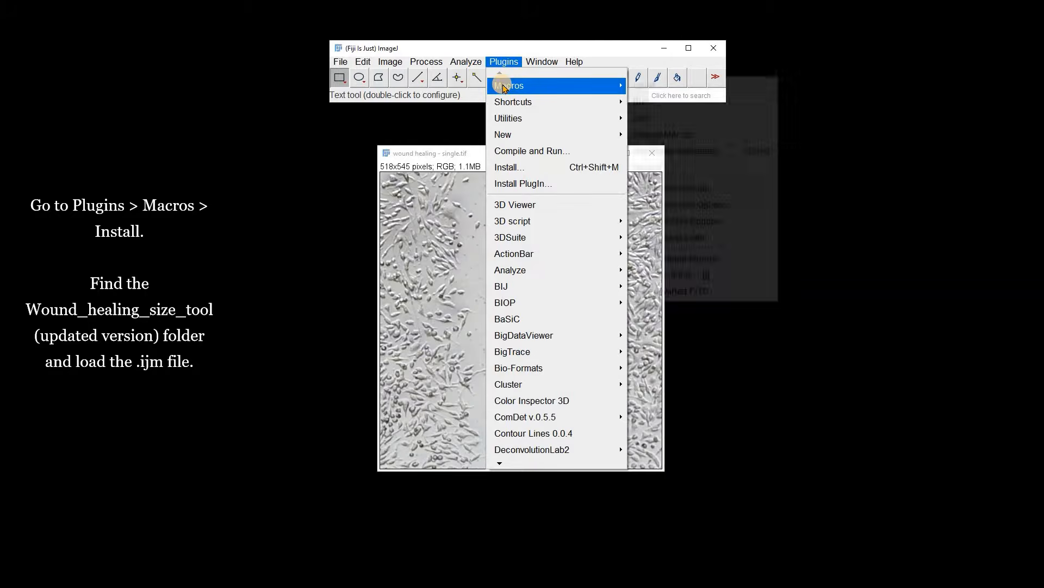
click(642, 87)
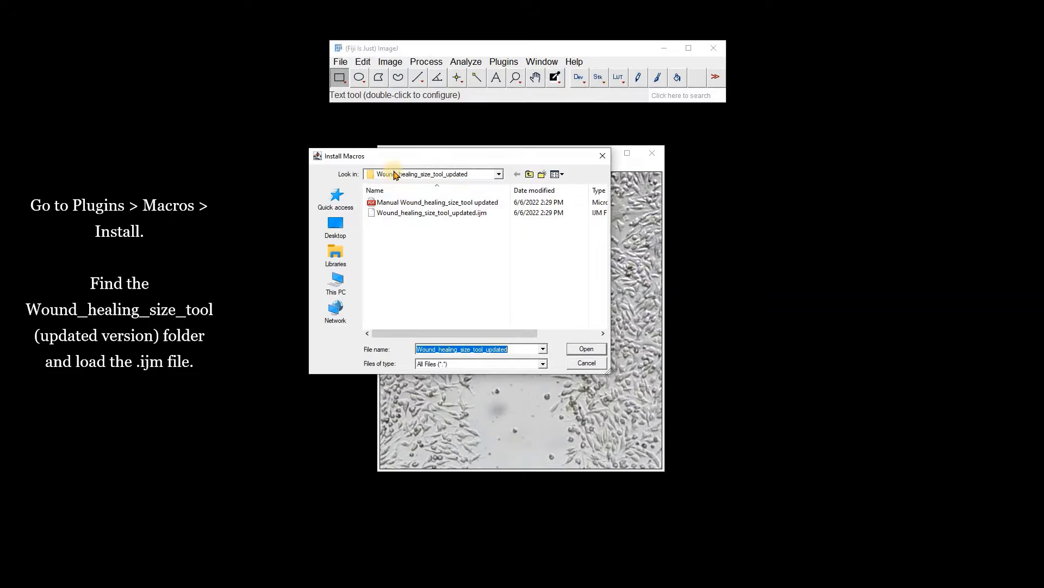
click(391, 214)
click(575, 352)
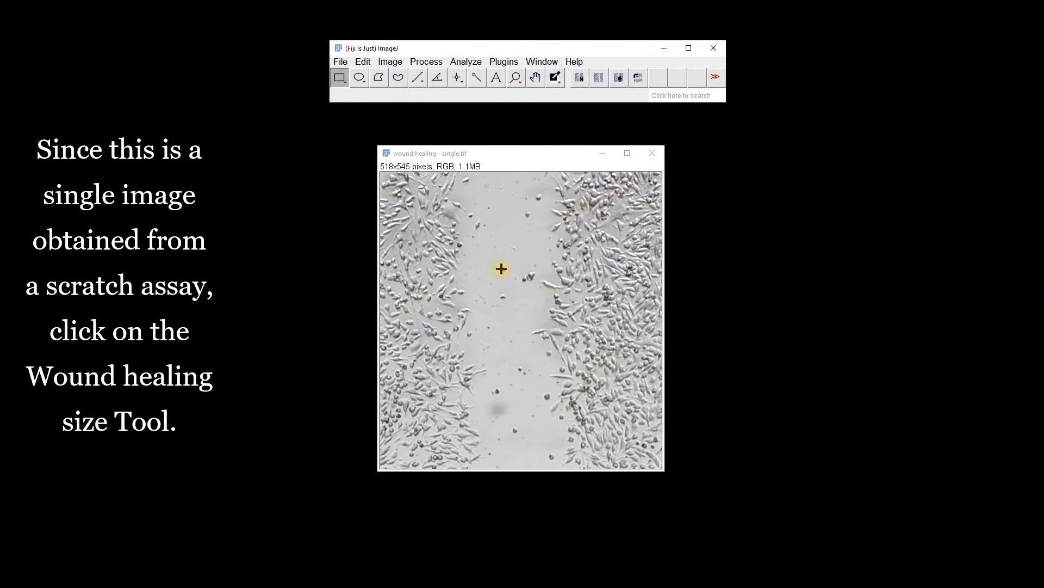
Run the Wound healing size Tool on the single wound image with a variance window radius of 10.
click(599, 79)
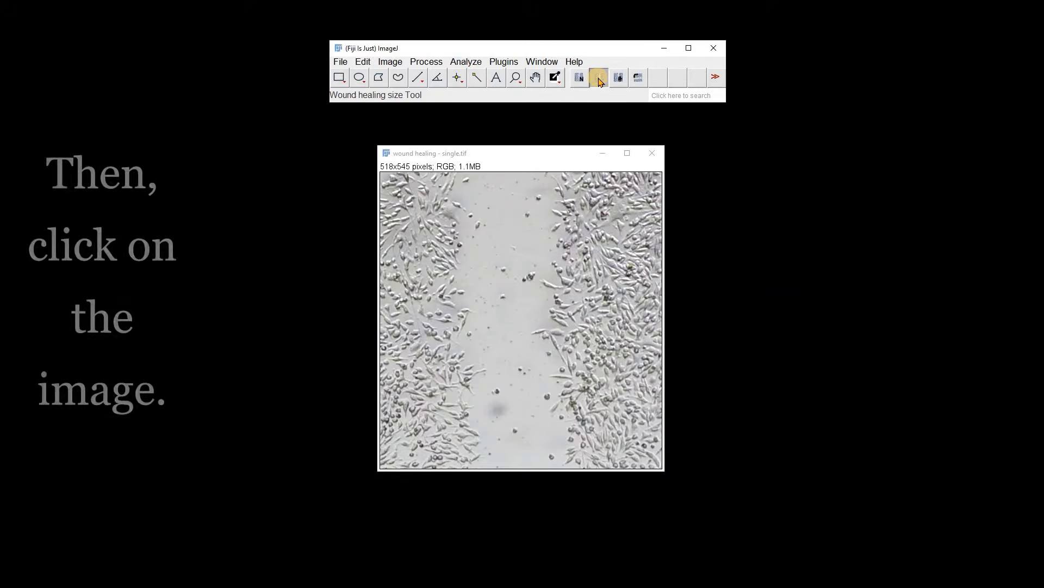
click(508, 298)
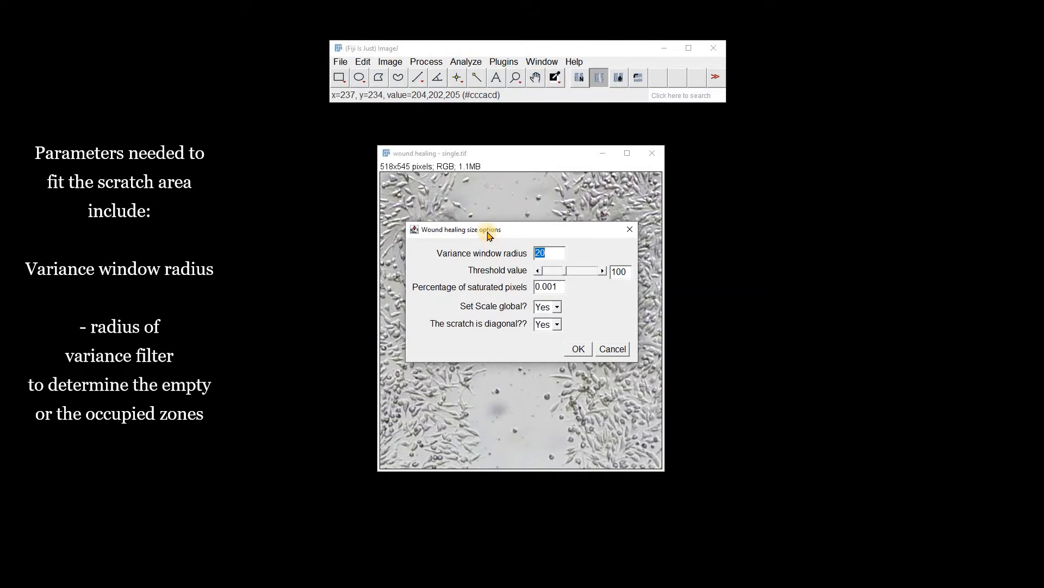
mouse_move(488, 233)
mouse_down()
mouse_move(674, 231)
mouse_move(779, 207)
mouse_move(772, 196)
mouse_up()
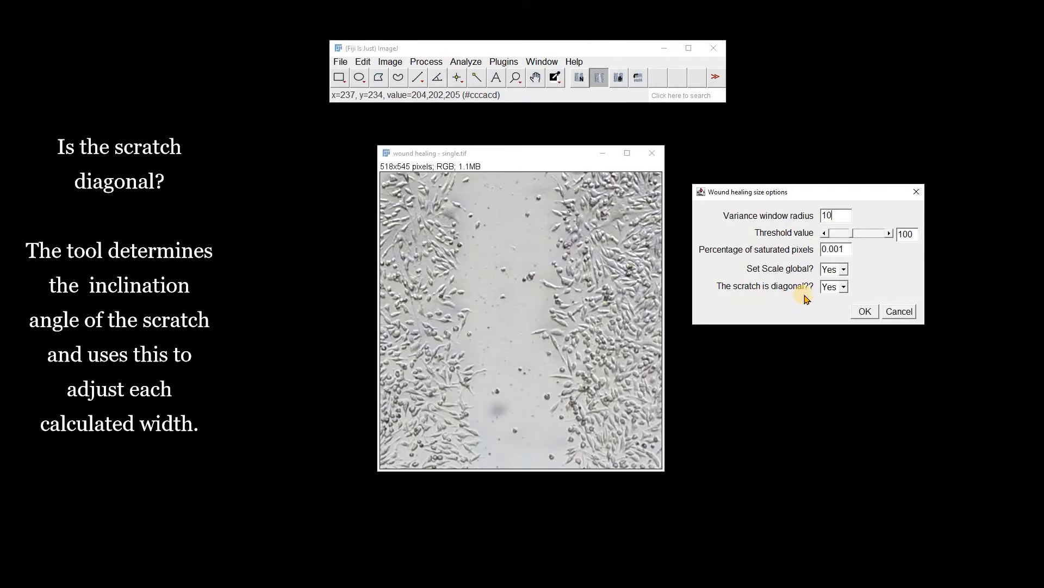
click(864, 312)
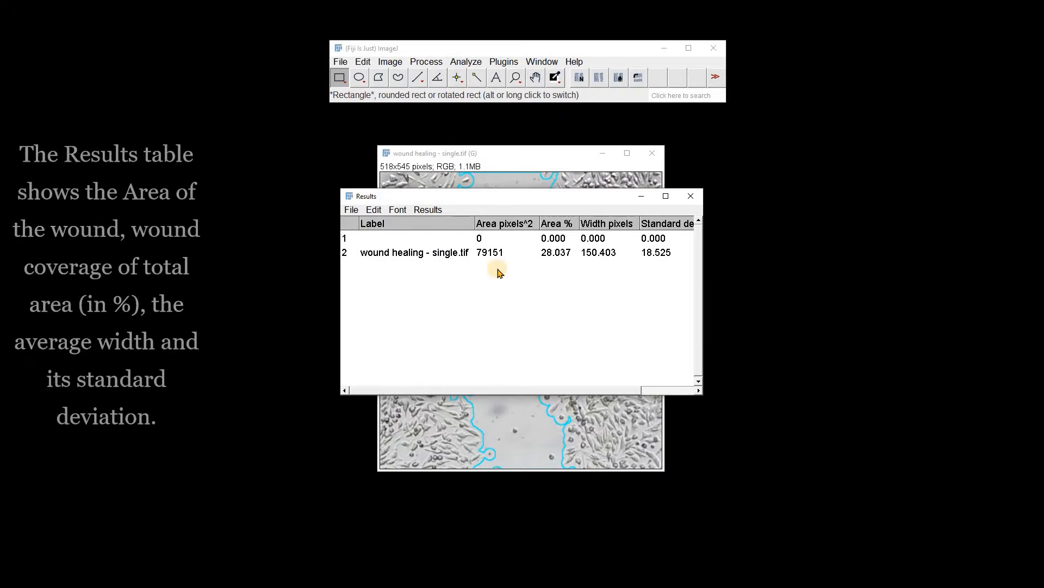
Clear the empty first row, with zero values, from the Results table.
click(423, 255)
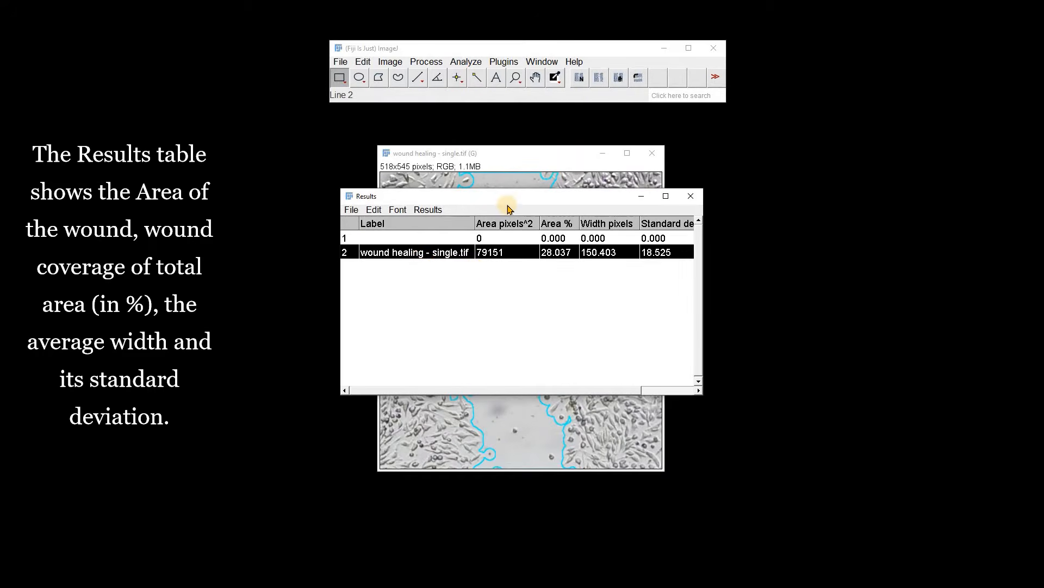
click(501, 239)
right_click(496, 238)
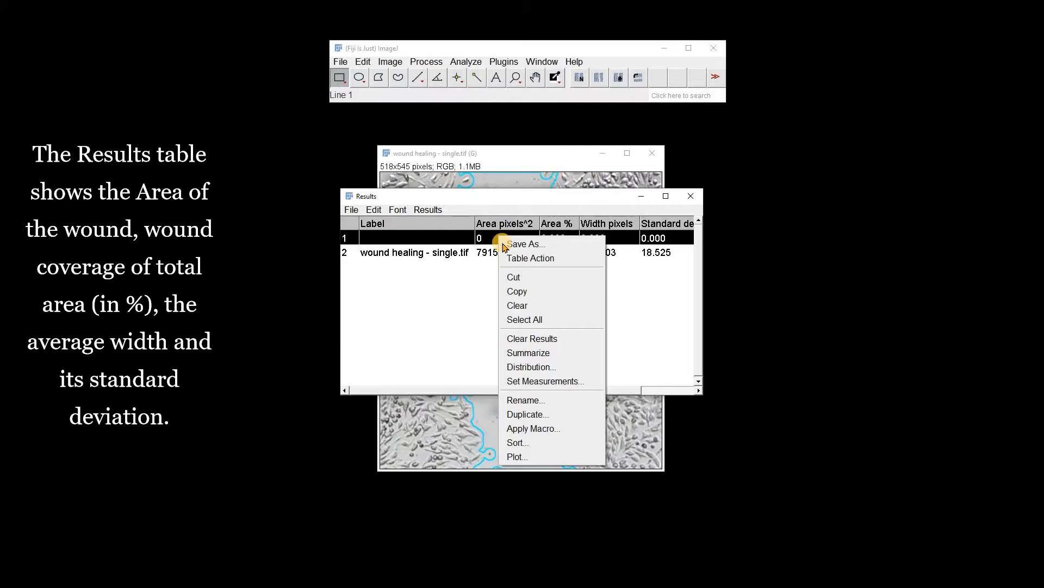
click(515, 302)
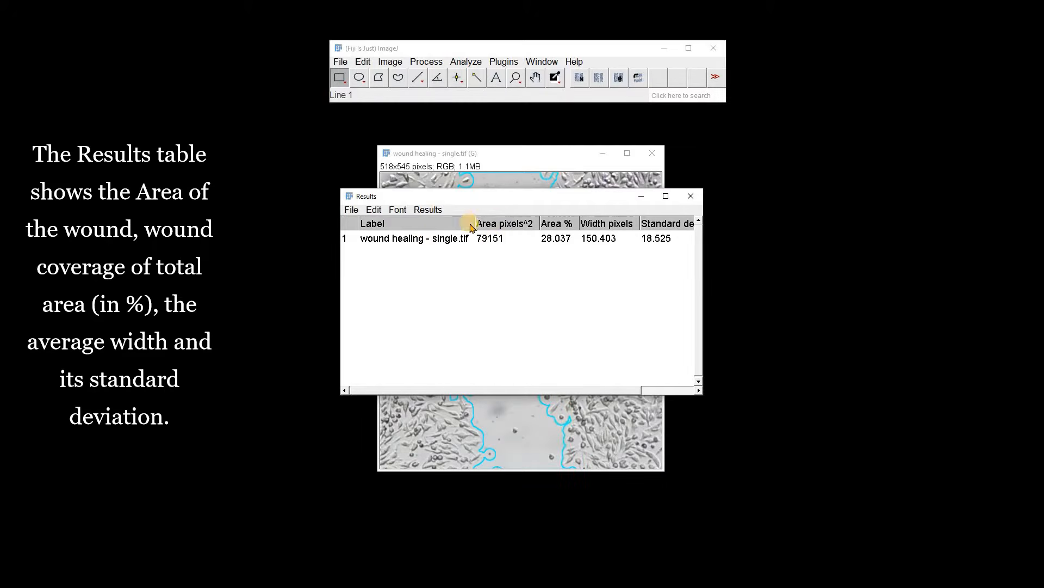
Arrange the Results table and ROI Manager beside the image and look through all measurement columns.
drag(515, 205, 787, 200)
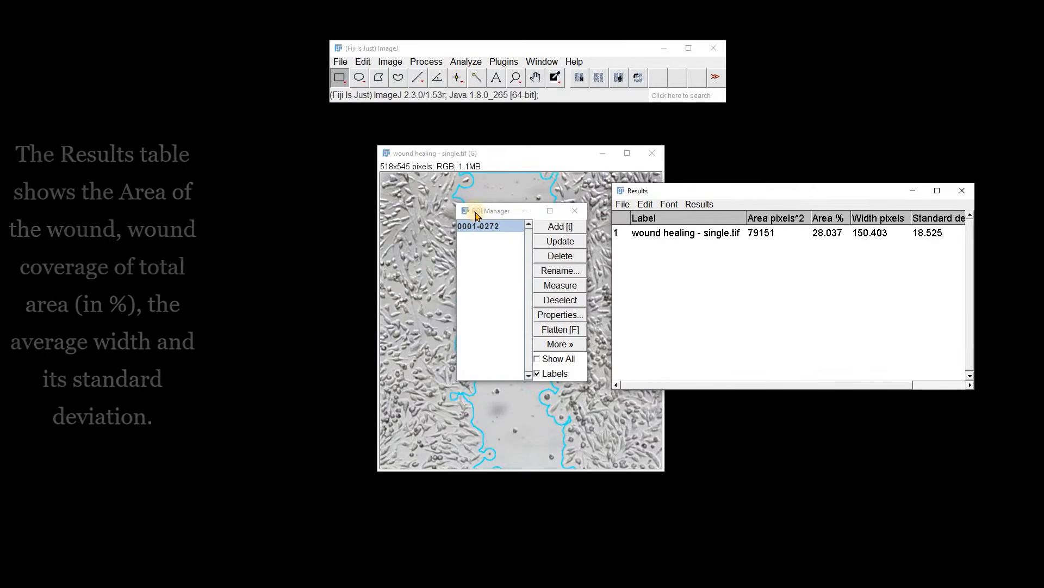
drag(490, 215, 834, 57)
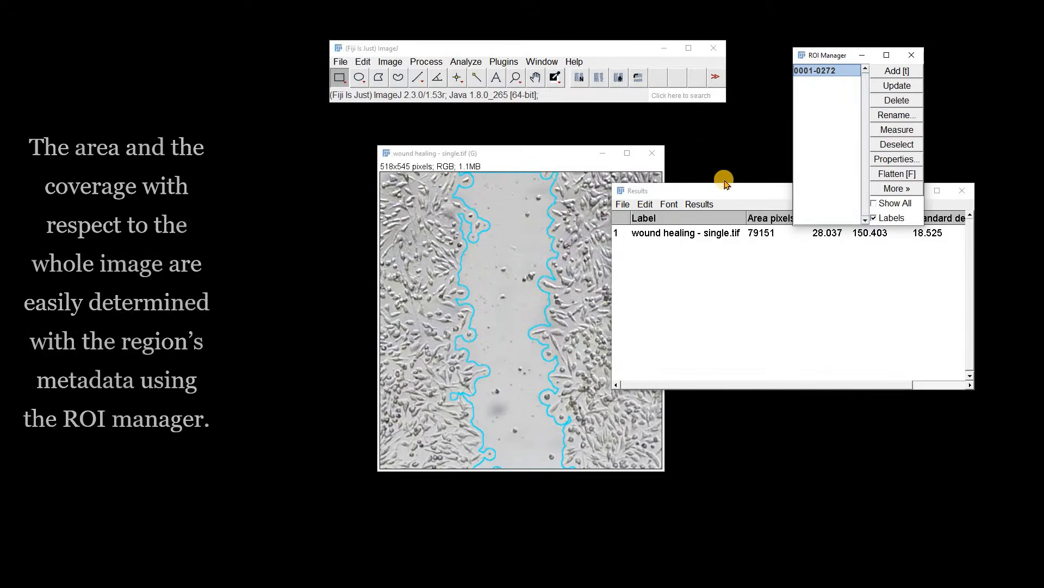
drag(720, 195, 702, 254)
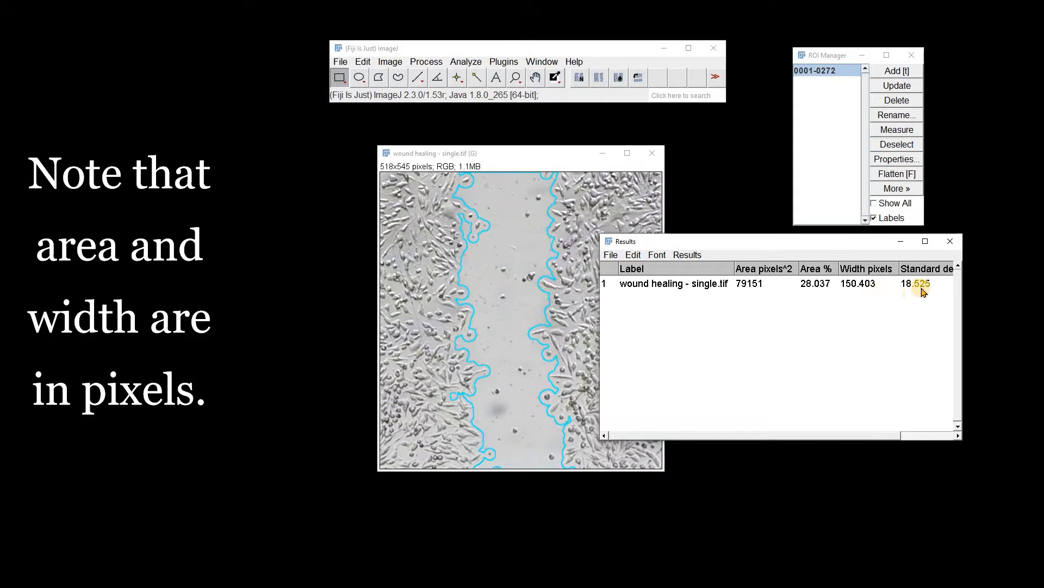
click(958, 437)
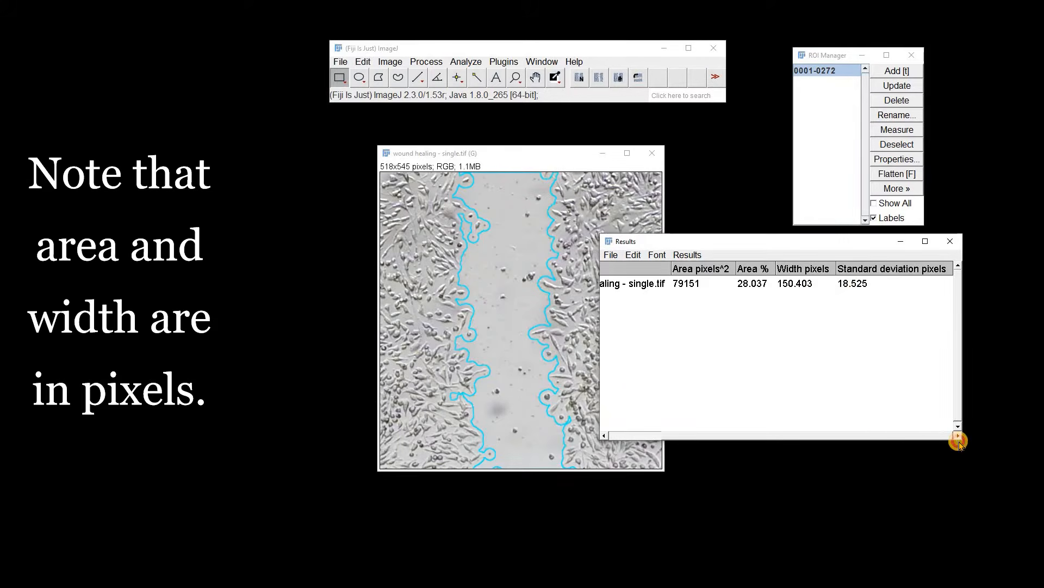
click(603, 435)
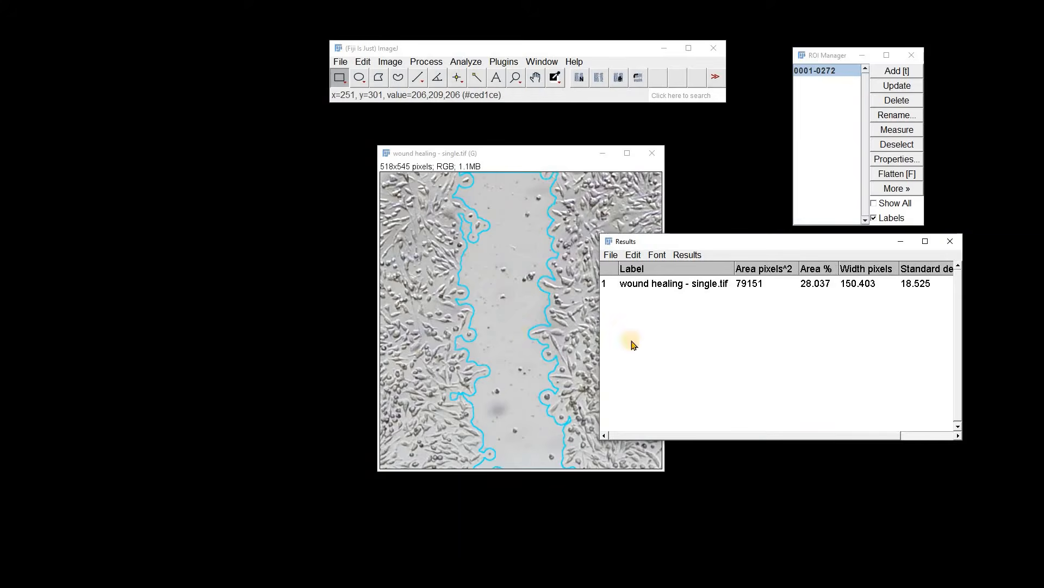
Check the detected wound outline on the image by showing all ROIs, and hide them again.
click(823, 90)
click(874, 204)
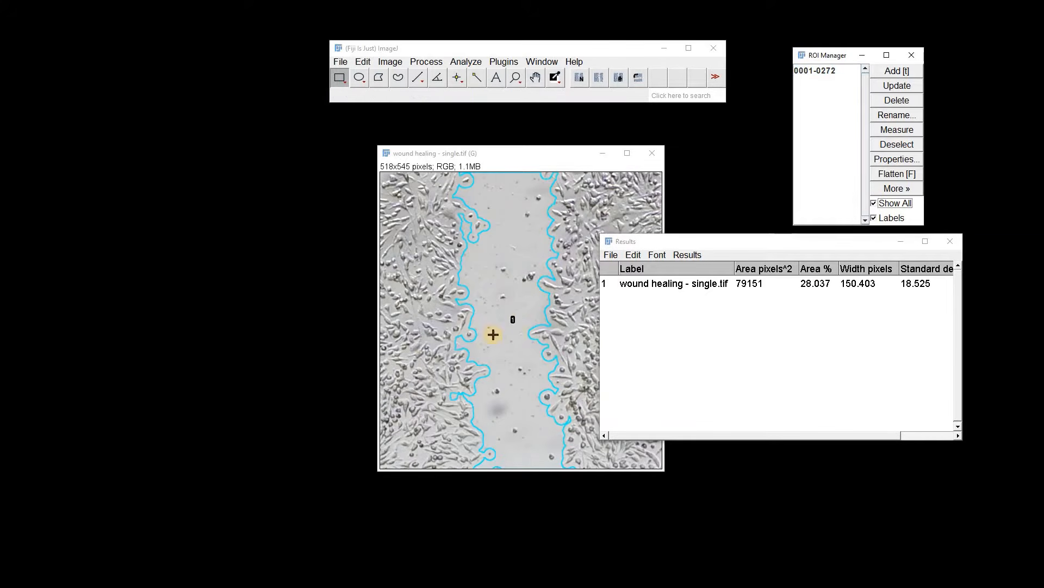
click(875, 204)
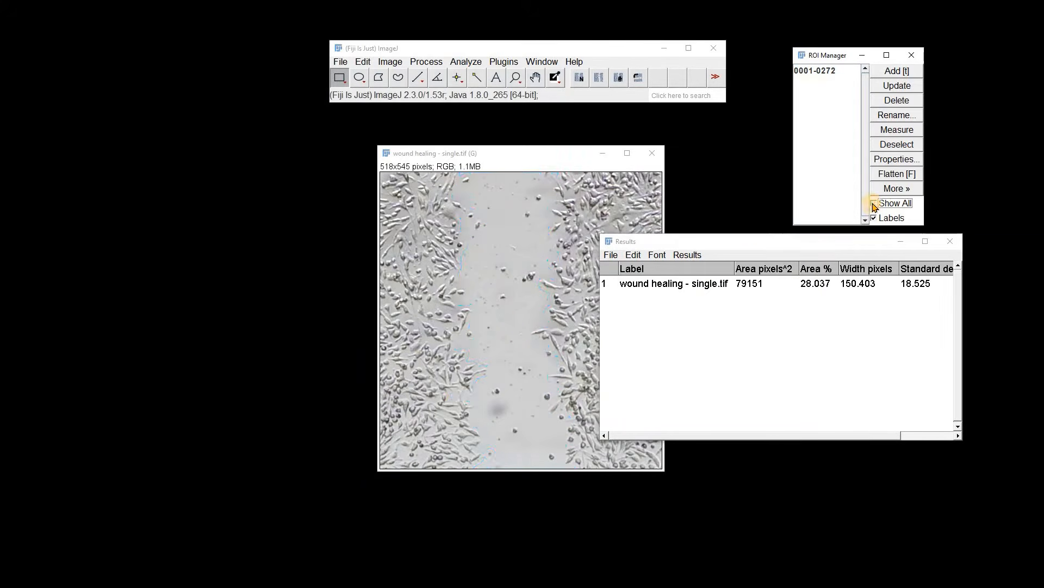
Configure the measurements for the wound image to record Area only.
click(500, 158)
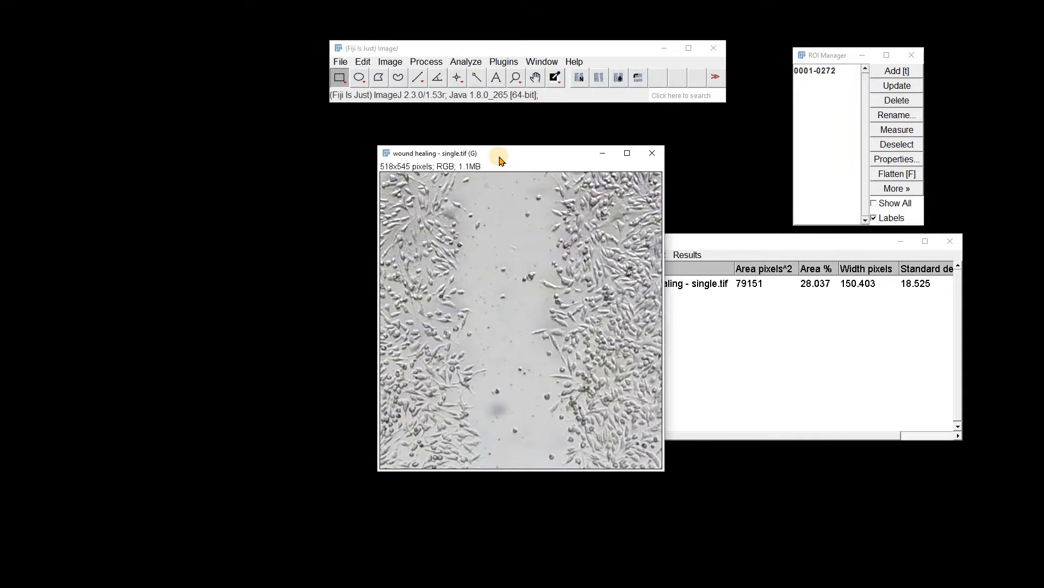
click(466, 62)
click(484, 184)
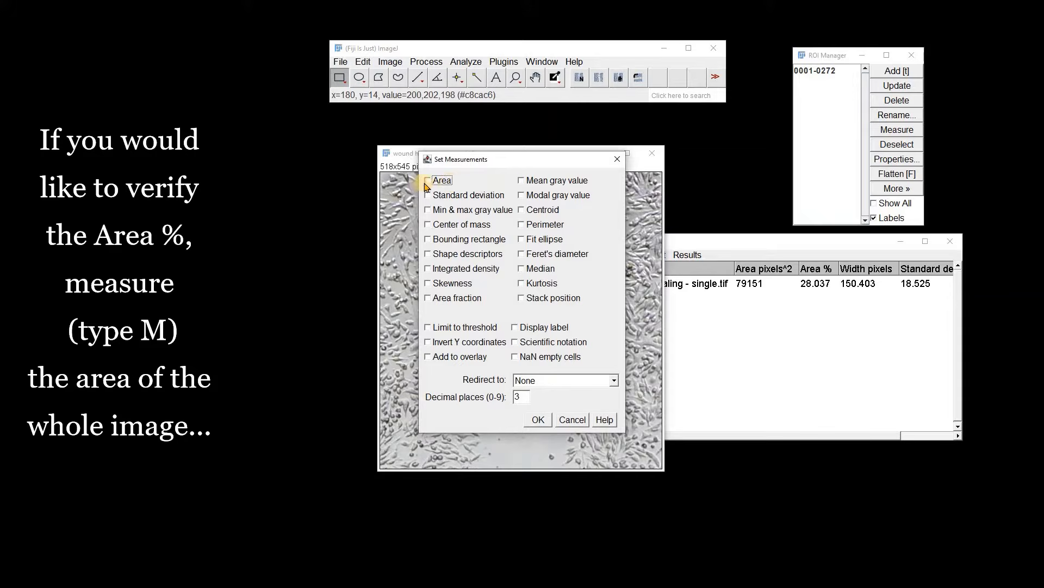
click(537, 420)
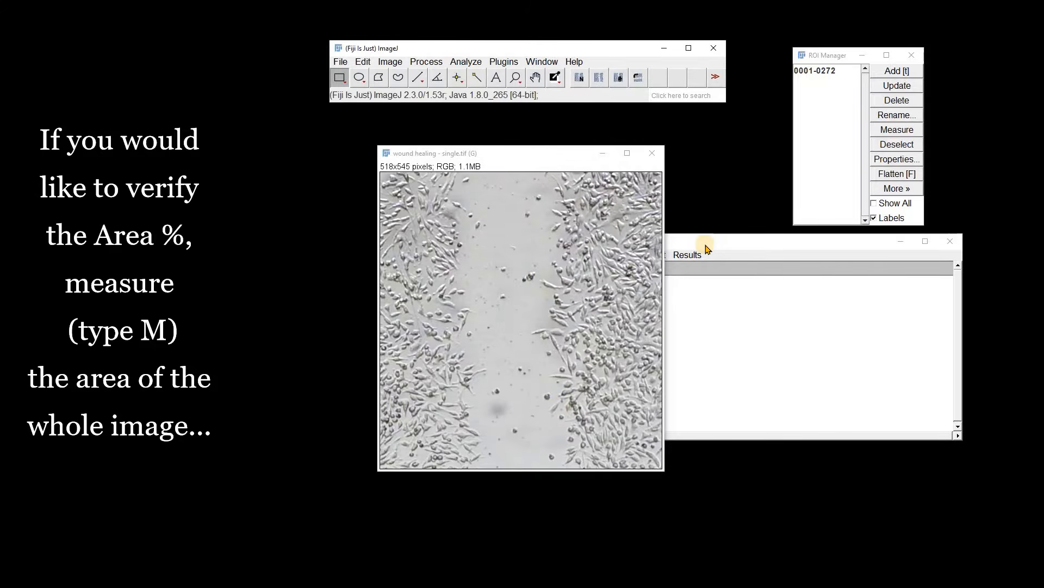
Measure the area of the whole image and of the wound ROI stored in the ROI Manager.
key(m)
click(631, 298)
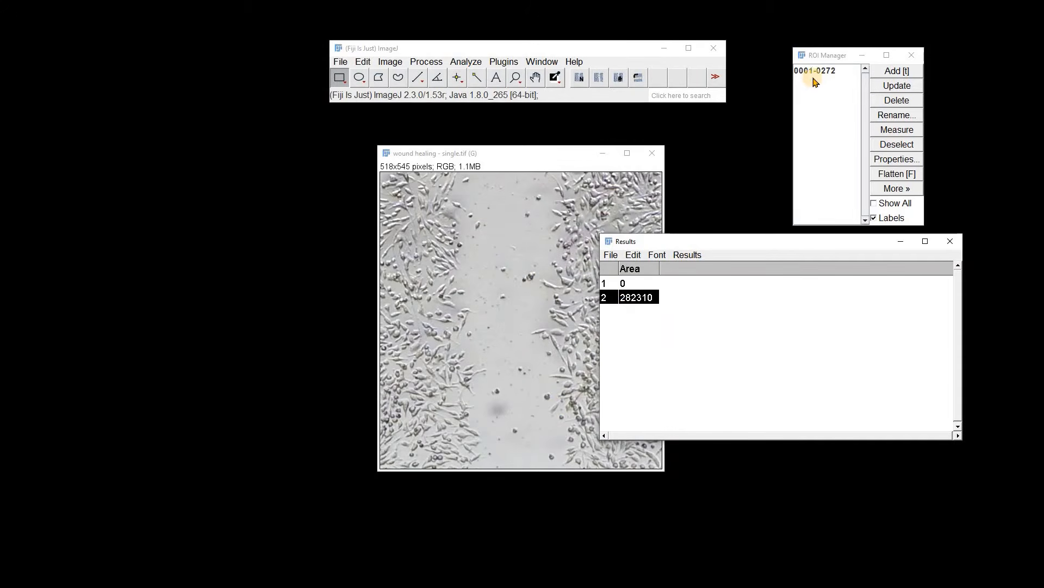
click(814, 75)
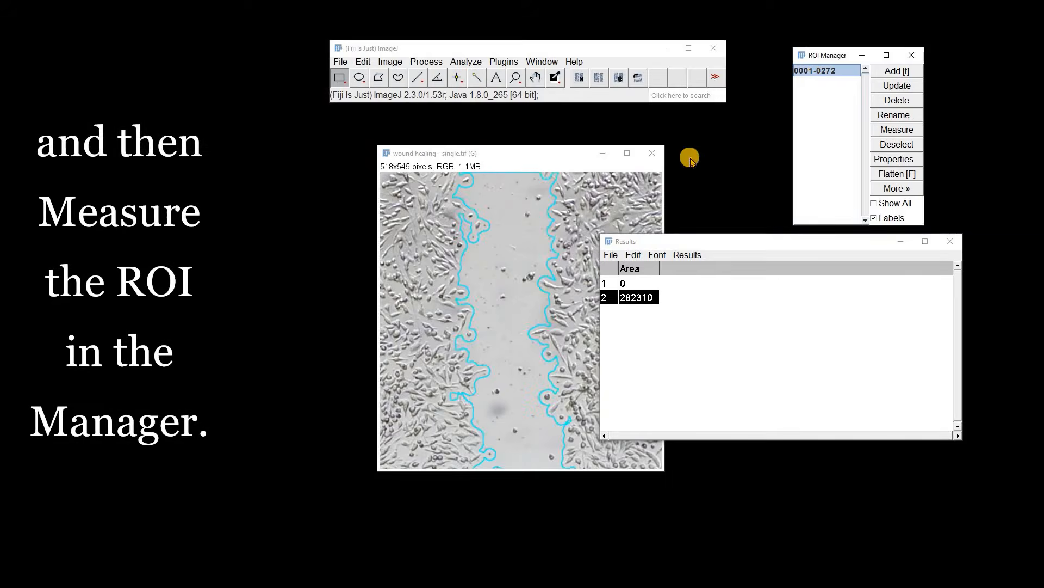
click(897, 130)
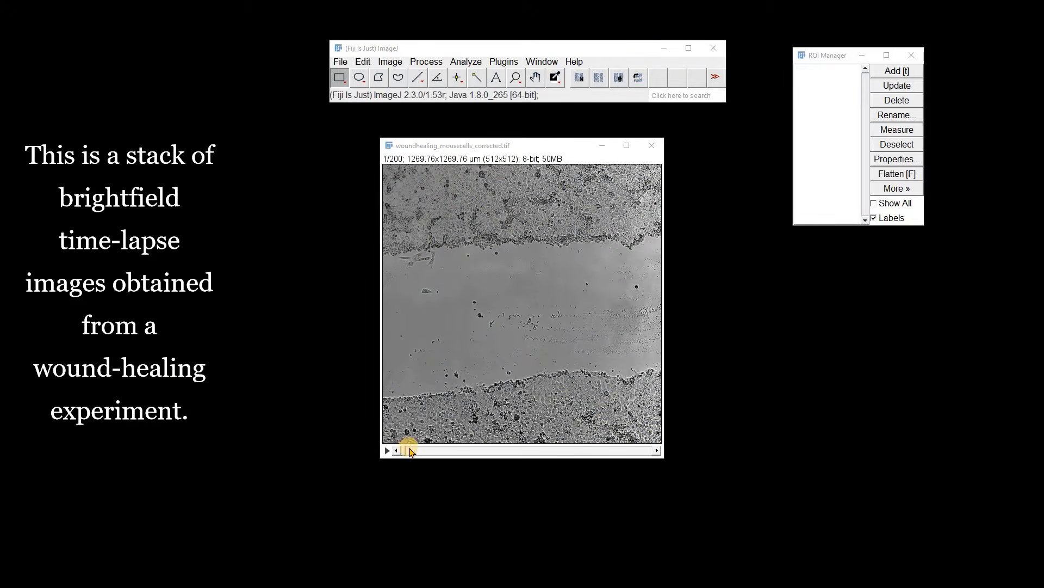
Rotate the woundhealing_mousecells_corrected.tif stack with the Rotate 90° Tool so the wound runs vertically, and browse its frames.
mouse_move(404, 455)
mouse_down()
mouse_move(644, 443)
mouse_move(402, 460)
mouse_move(386, 449)
mouse_up()
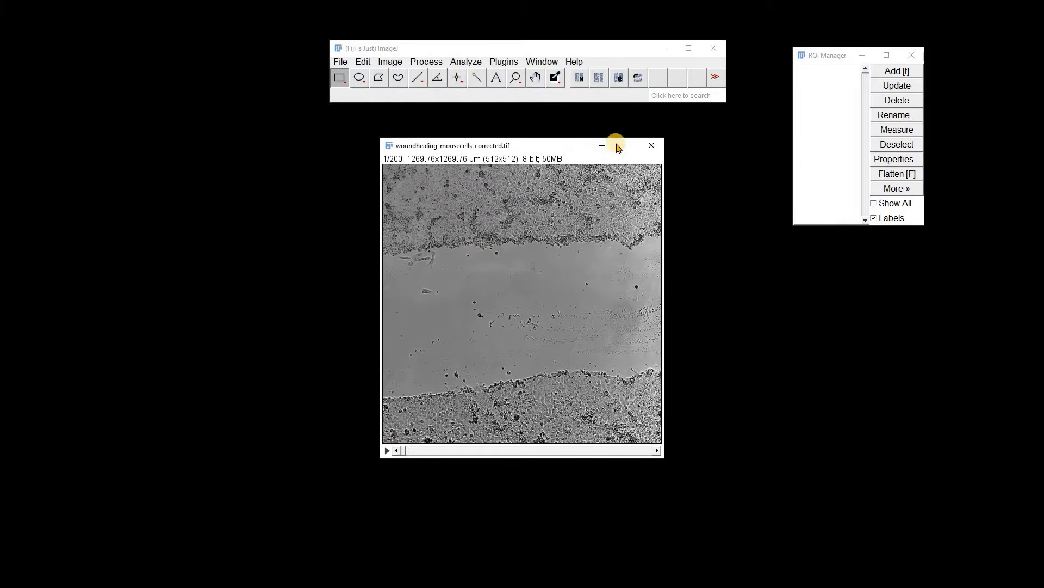
click(637, 79)
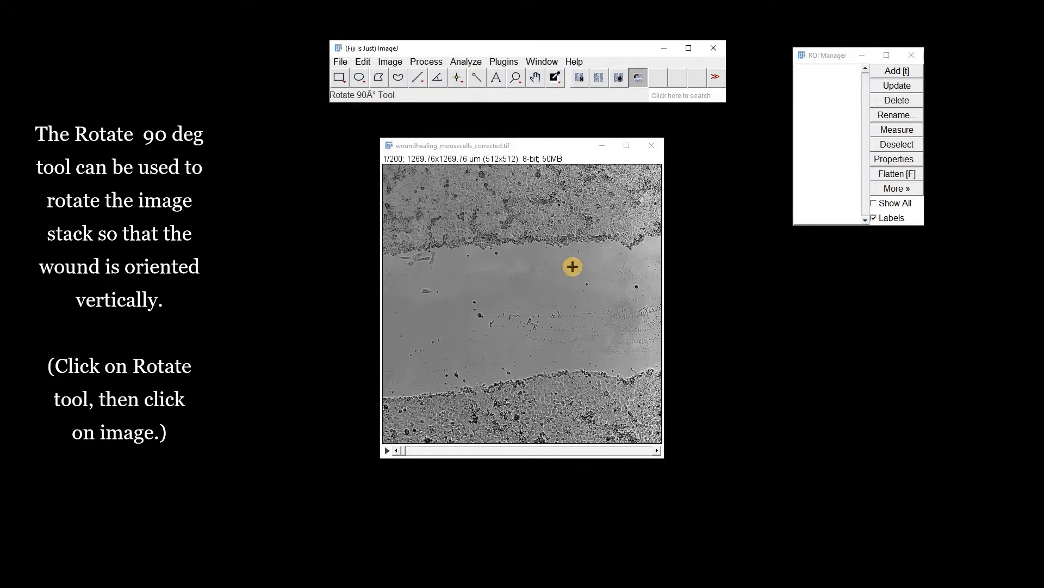
click(550, 300)
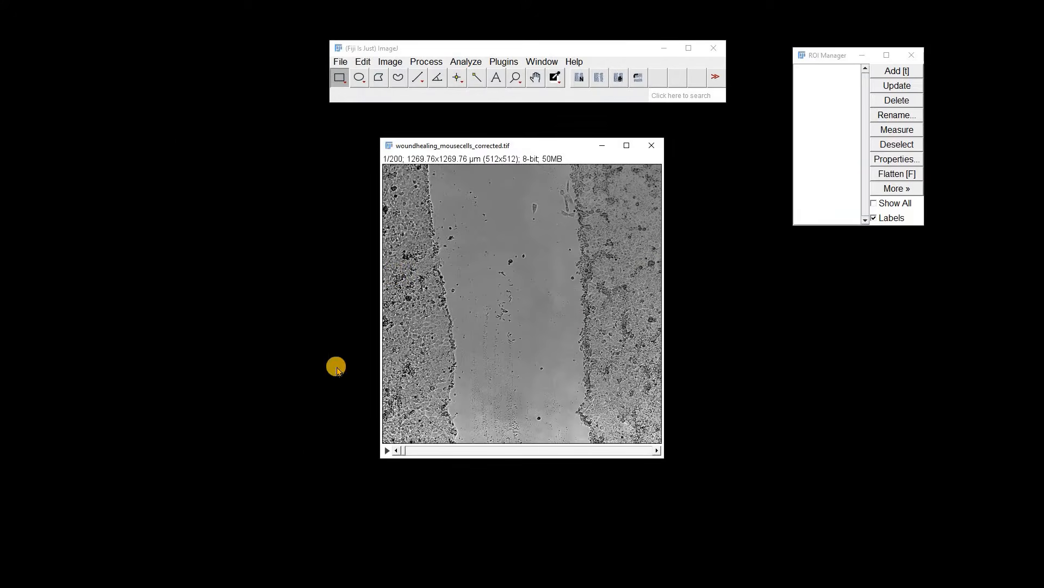
mouse_move(411, 454)
mouse_down()
mouse_move(538, 450)
mouse_move(636, 461)
mouse_move(427, 443)
mouse_move(408, 450)
mouse_up()
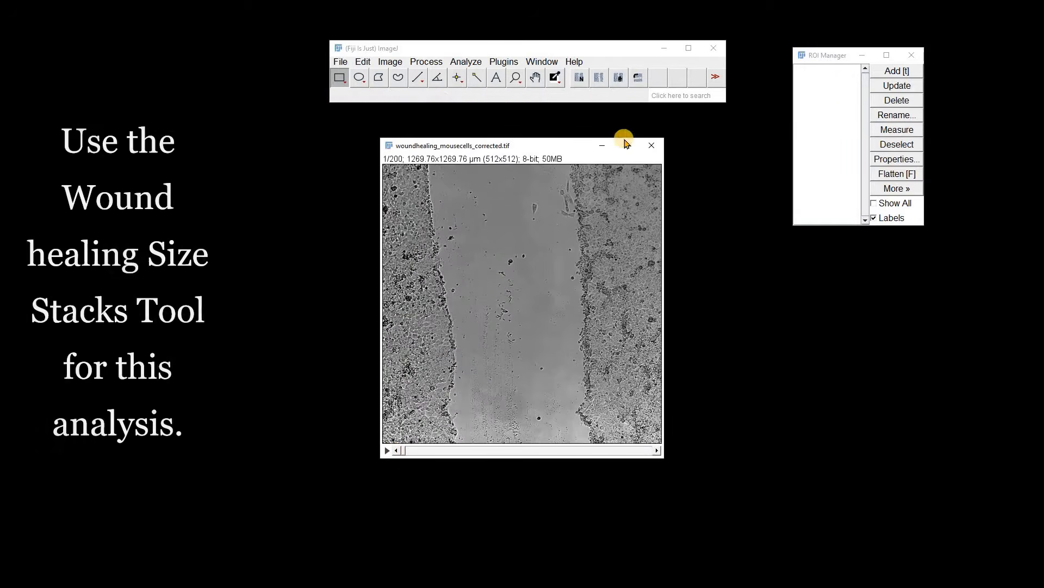
Run the Wound healing Size Stacks Tool on the rotated stack with variance window radius 10, threshold 150 and global scale set to Yes.
click(580, 79)
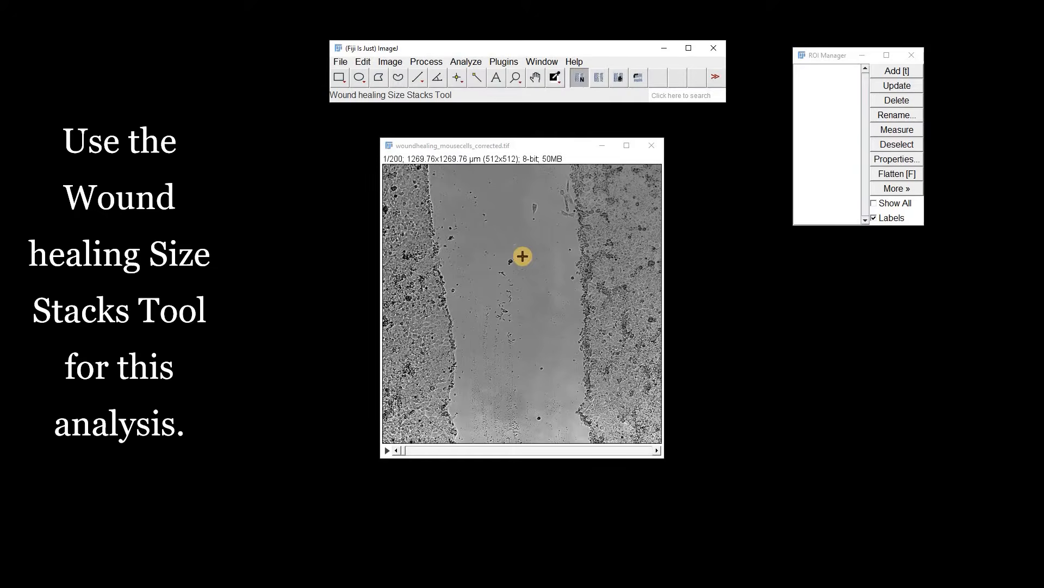
click(518, 276)
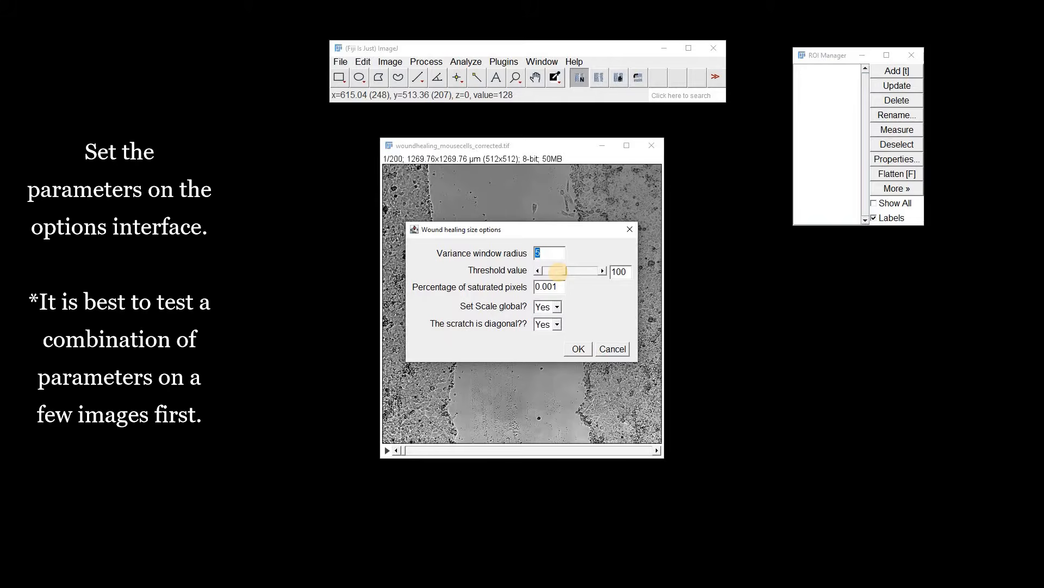
text(0)
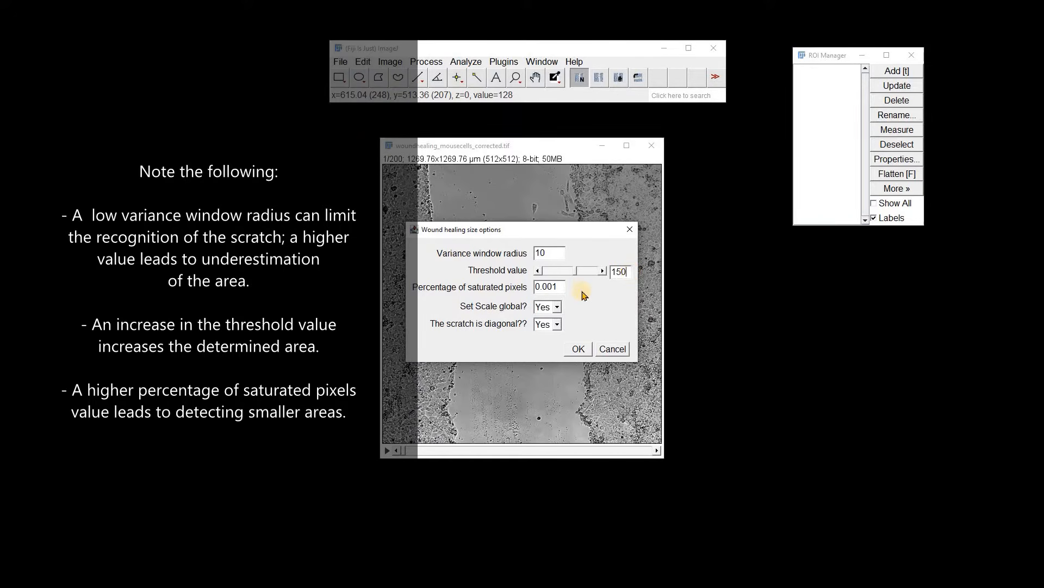
click(558, 309)
click(545, 311)
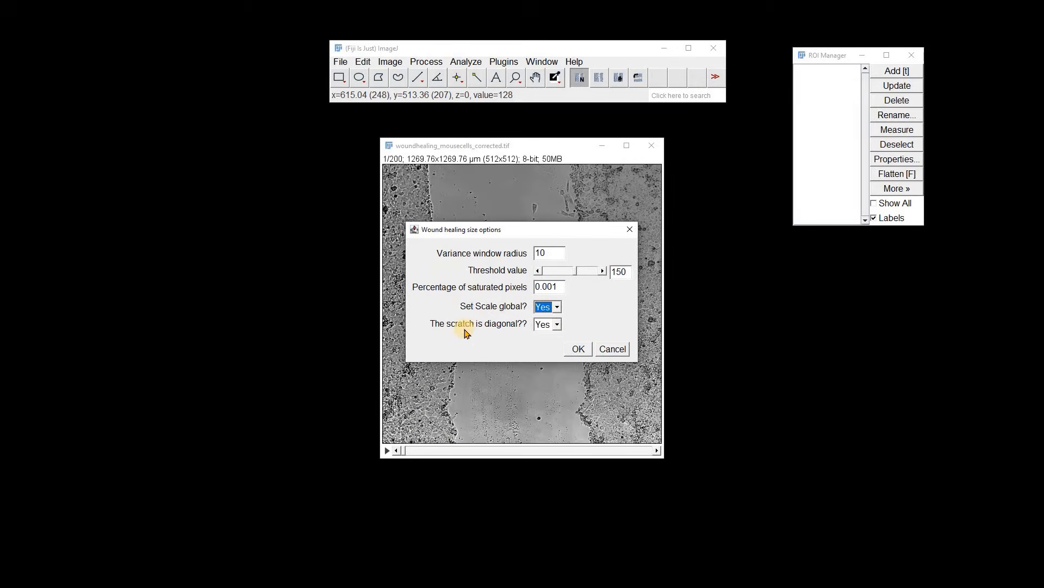
click(577, 350)
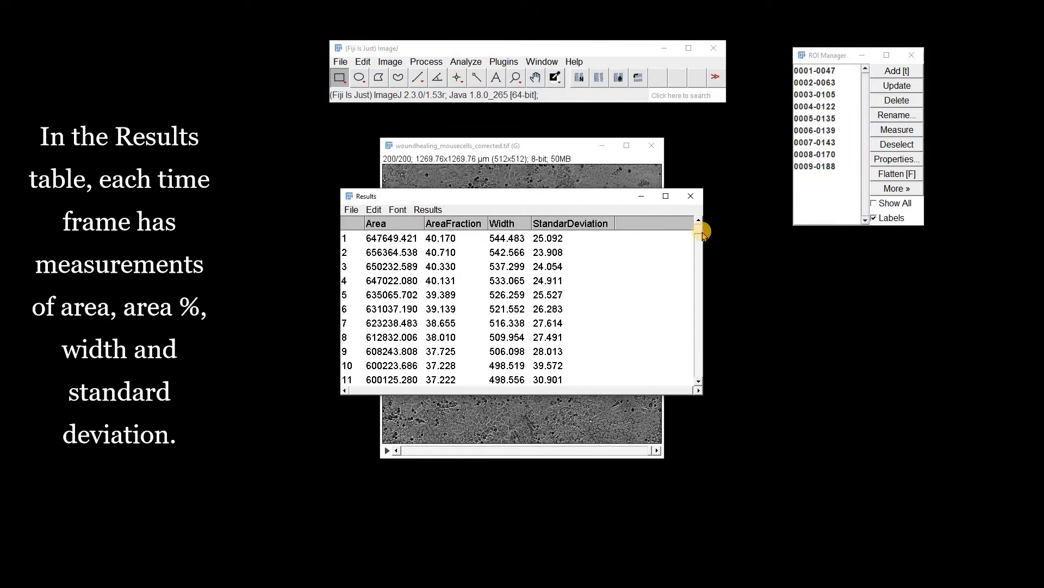
Look through the 200-frame Results table and plot its AreaFraction column on the y axis with no column chosen for x.
drag(700, 281, 699, 384)
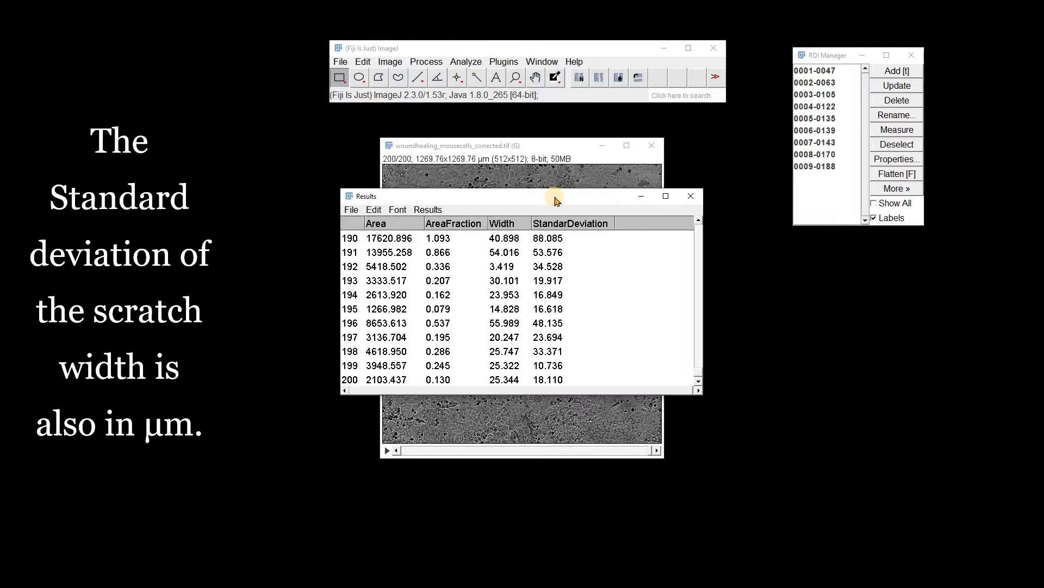
drag(697, 374, 708, 212)
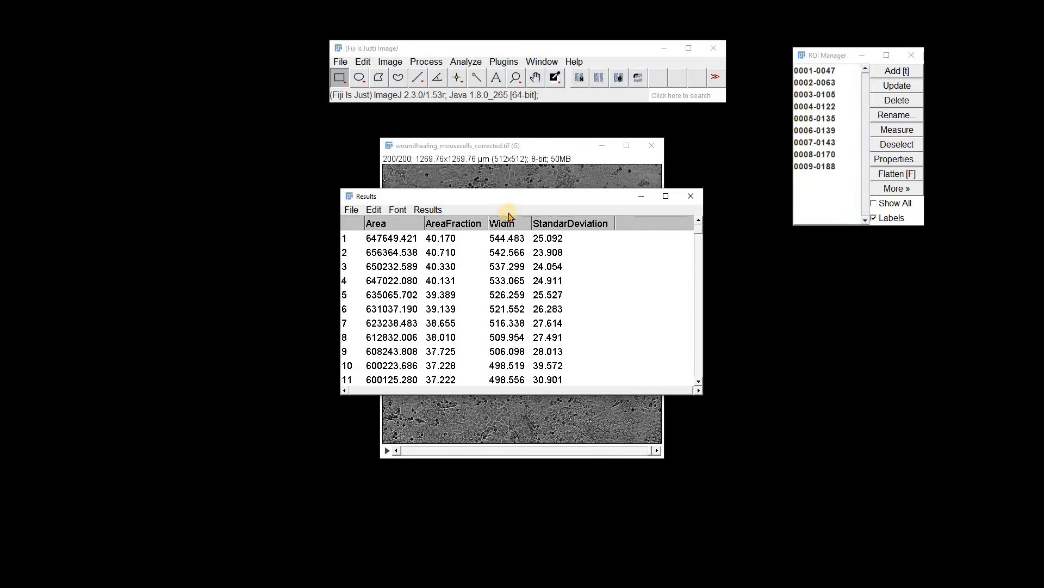
click(429, 210)
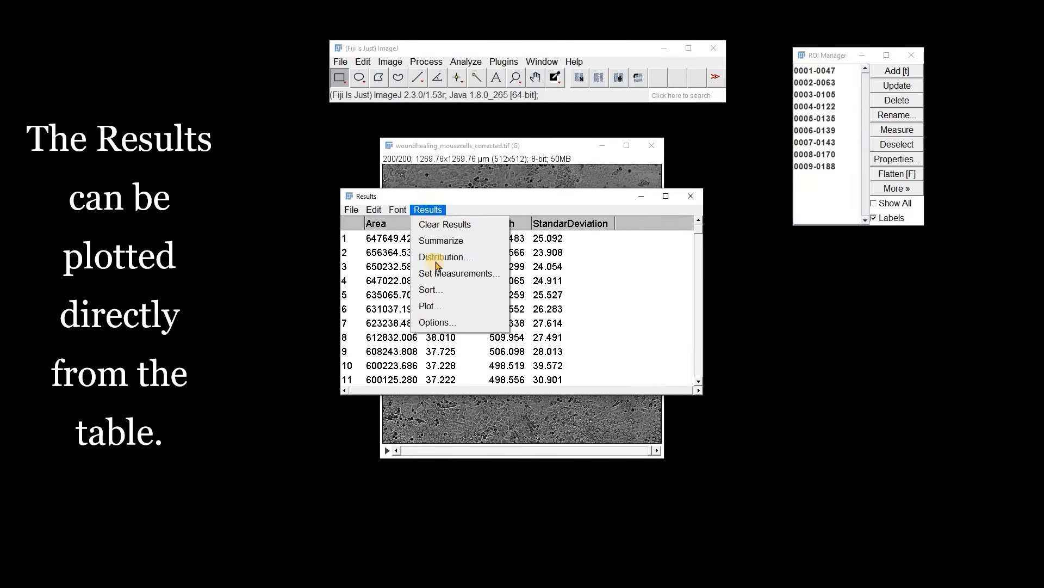
click(430, 306)
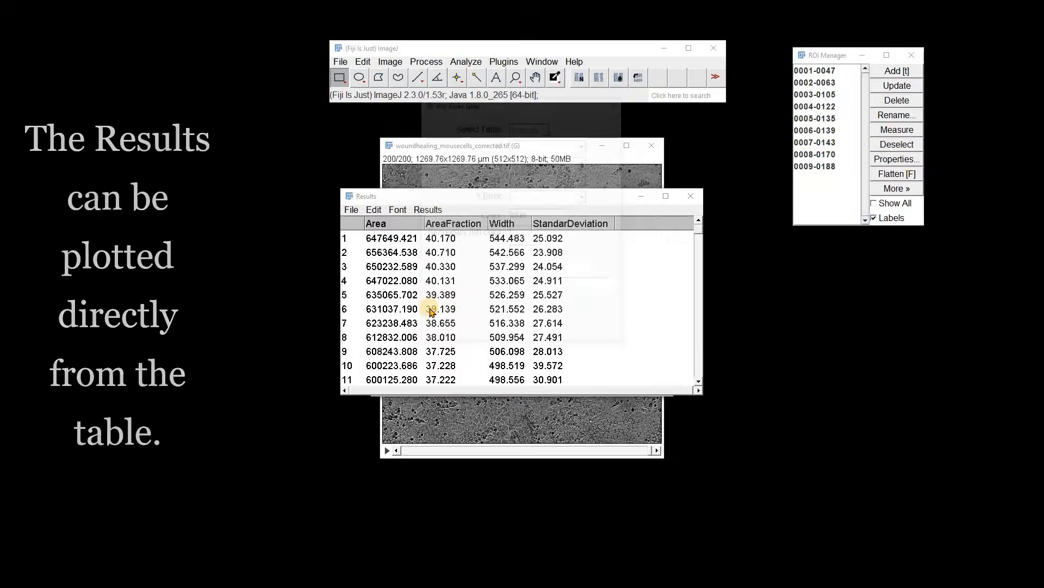
click(585, 145)
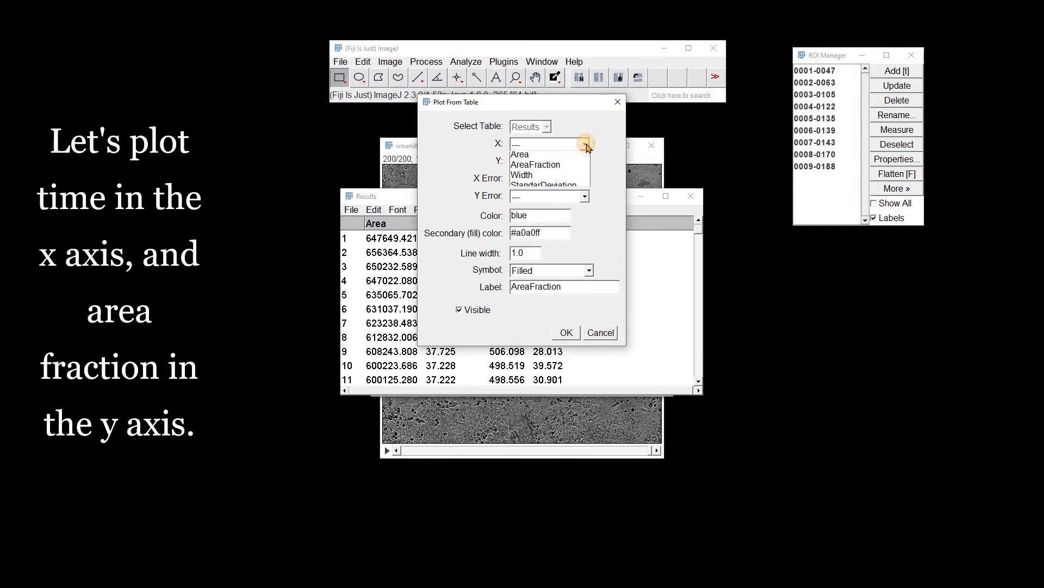
click(585, 153)
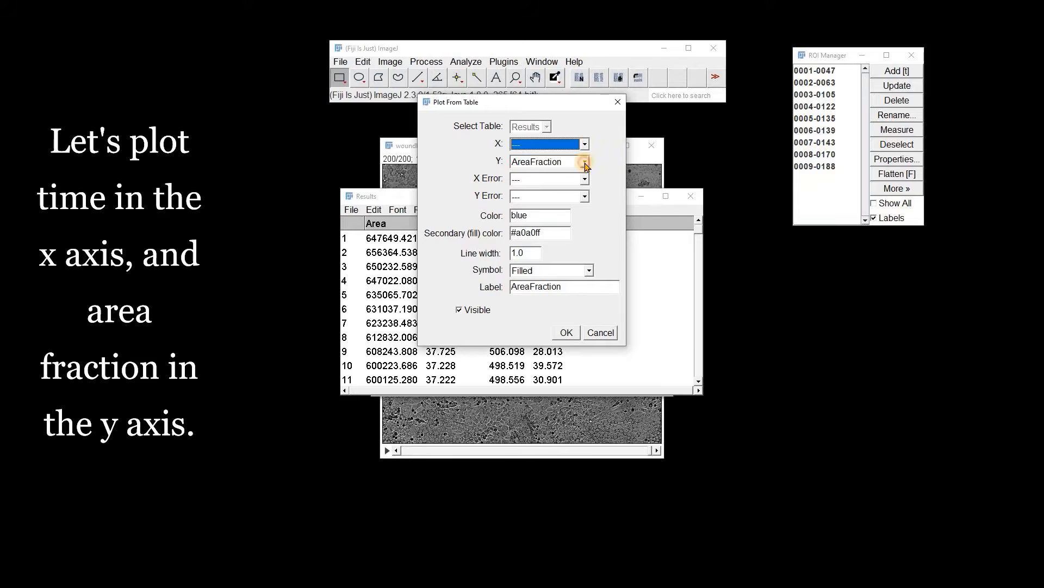
click(586, 162)
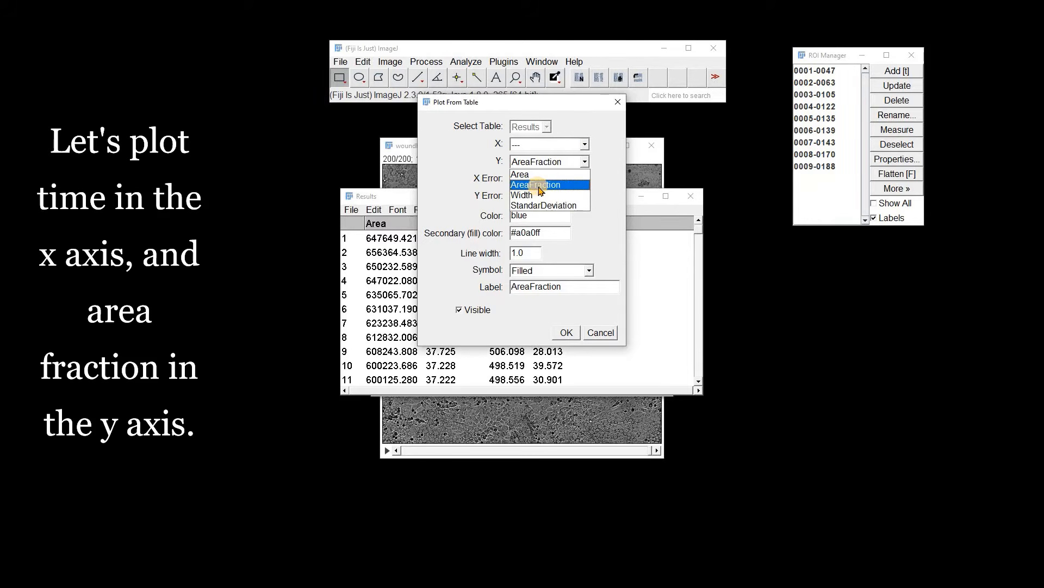
click(540, 187)
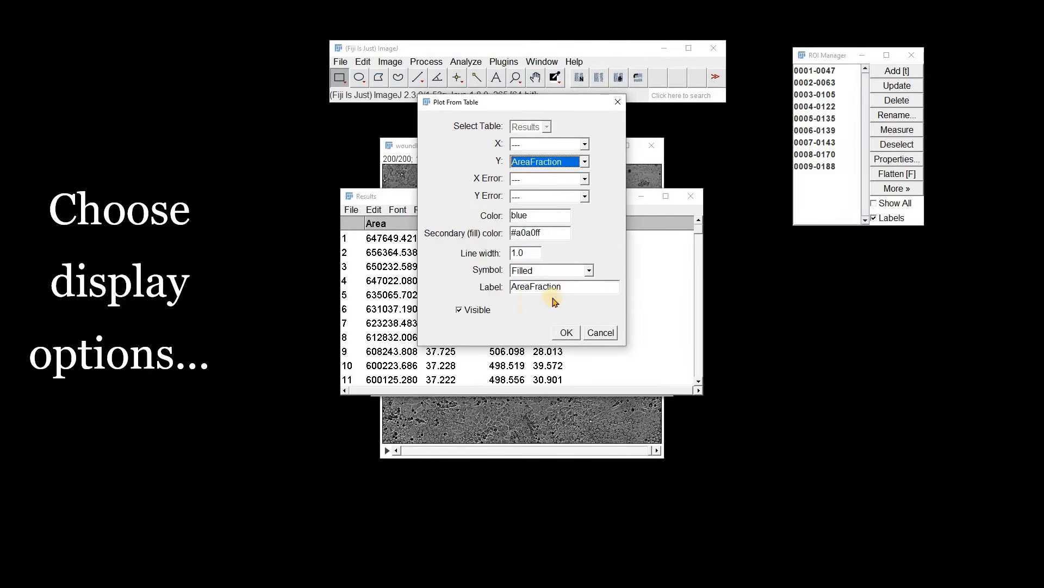
click(566, 333)
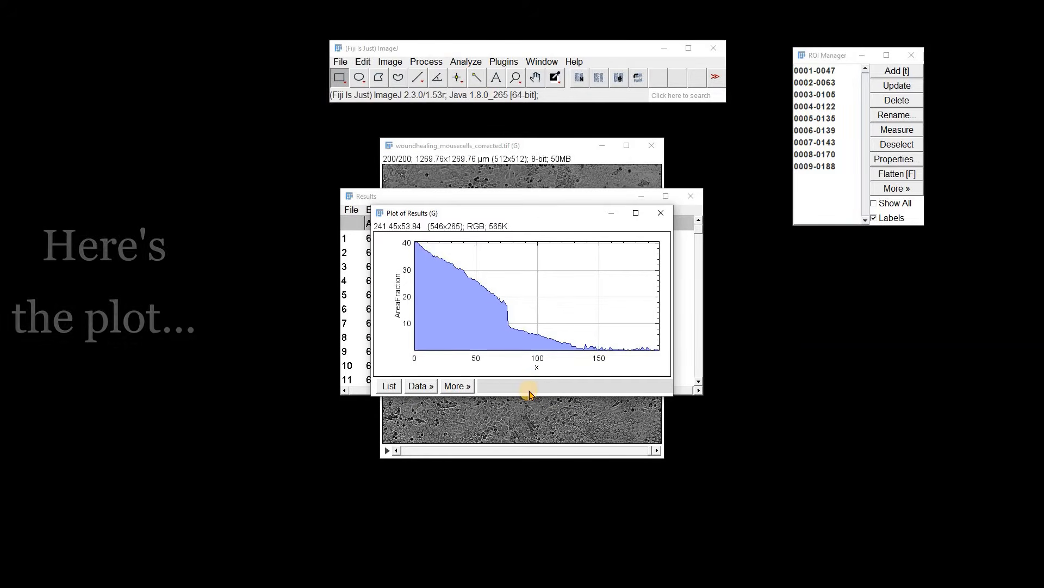
Close the area fraction plot and the Results table without saving the measurements.
click(658, 217)
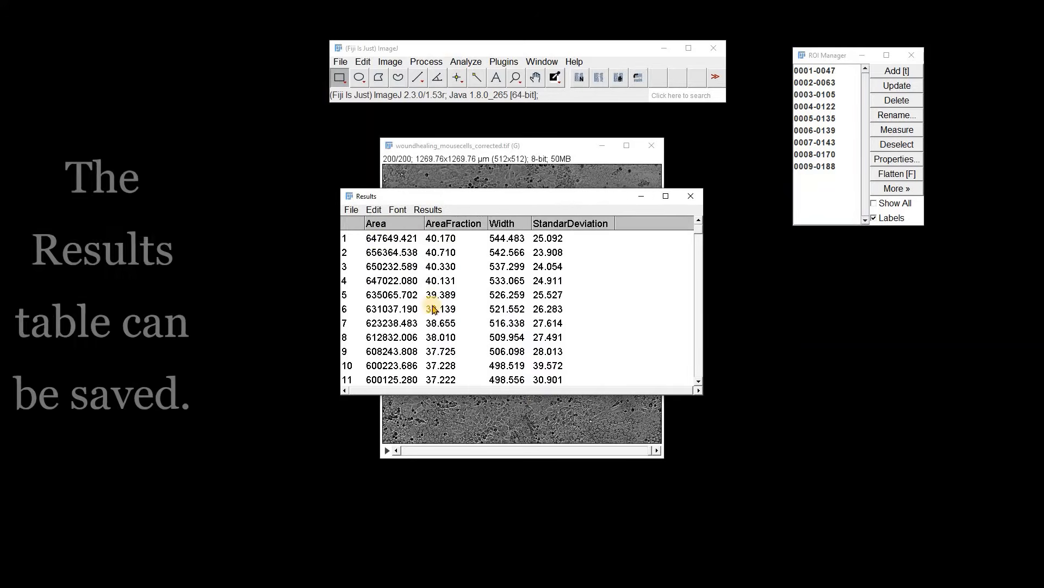
click(352, 210)
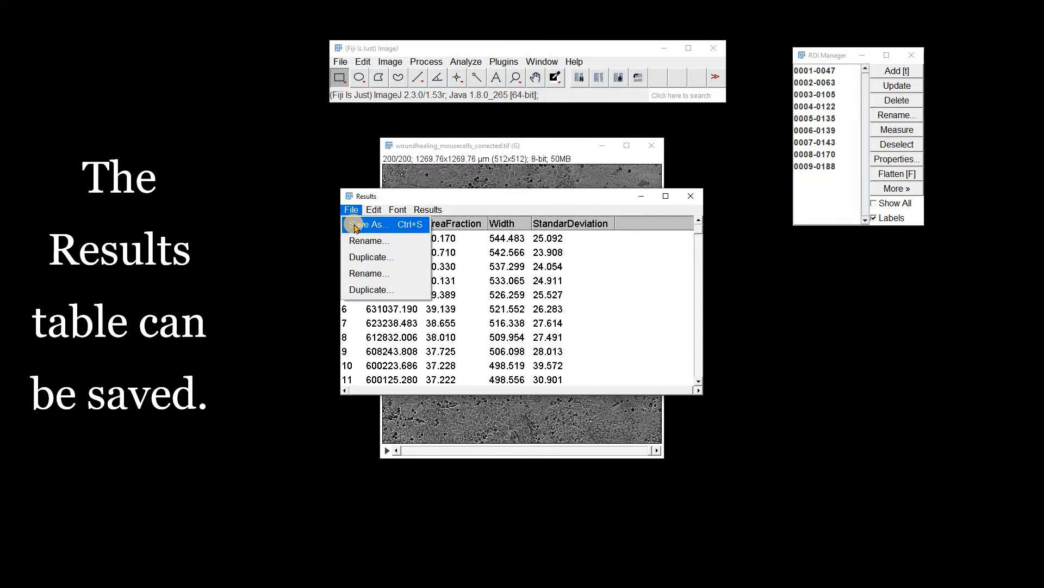
click(690, 196)
click(690, 196)
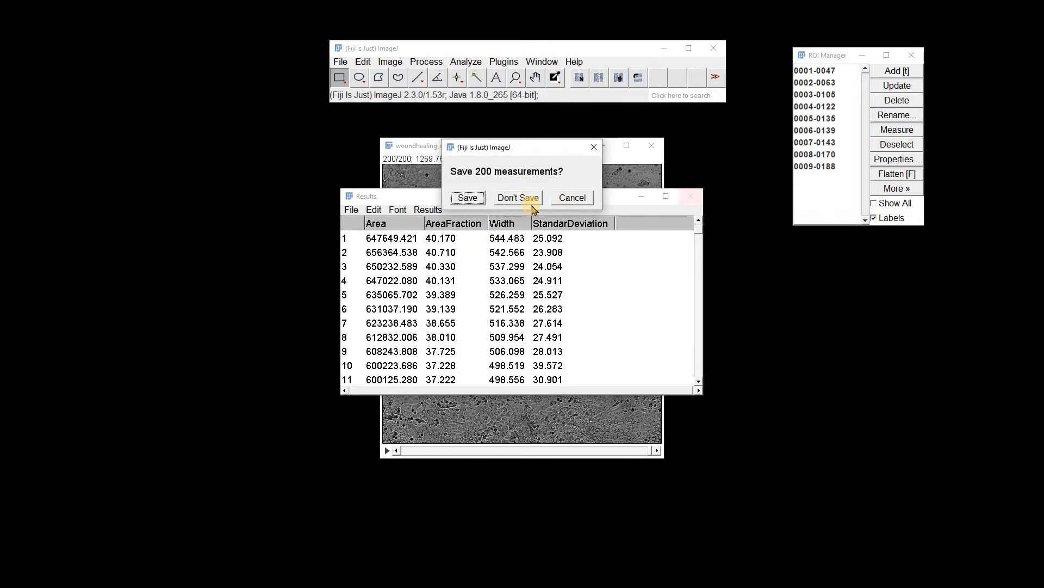
click(523, 200)
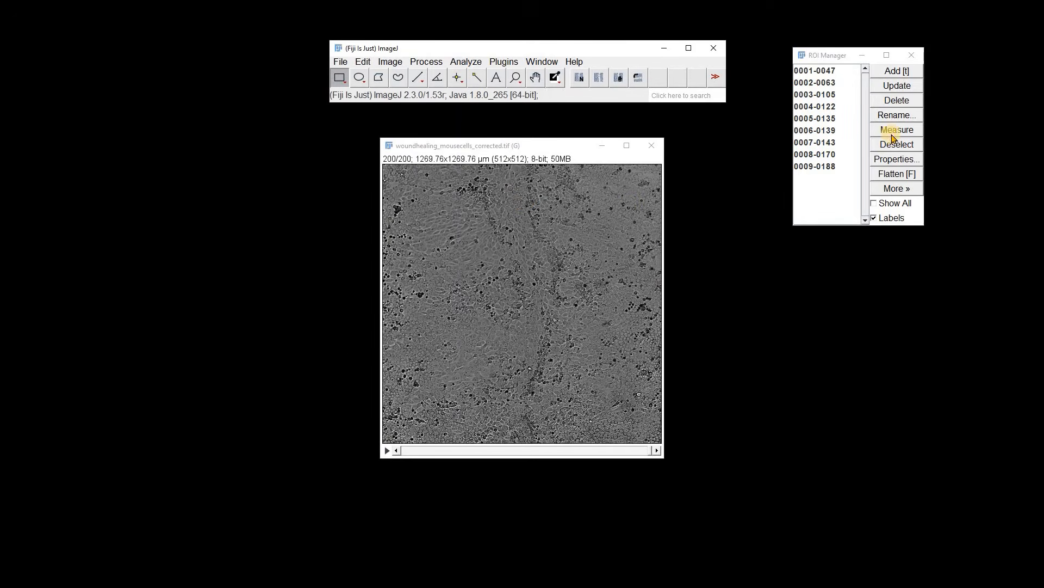
Show the last frame's ROIs briefly on the image, and delete all items from the ROI Manager list.
click(874, 204)
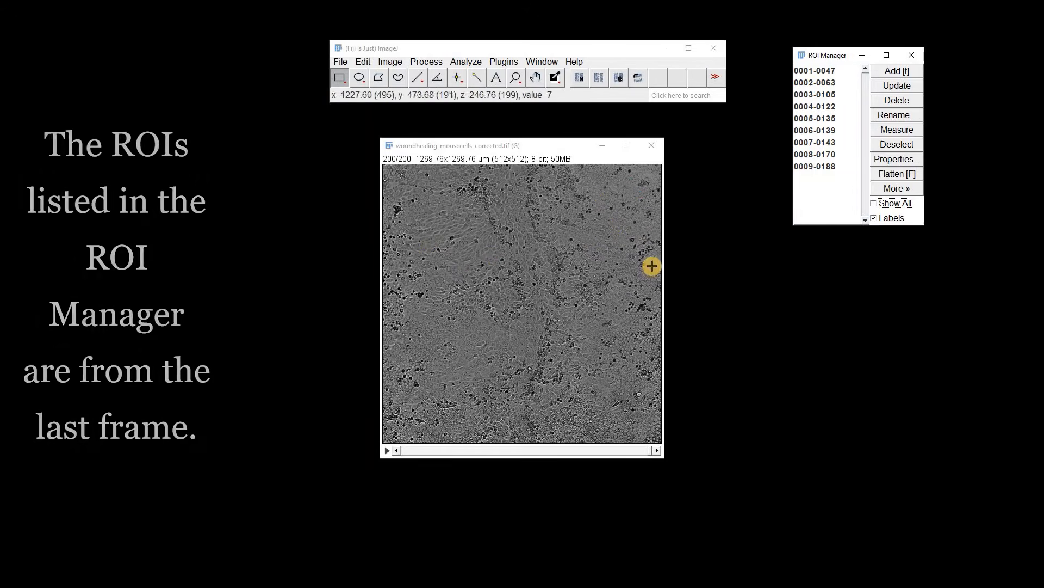
click(889, 102)
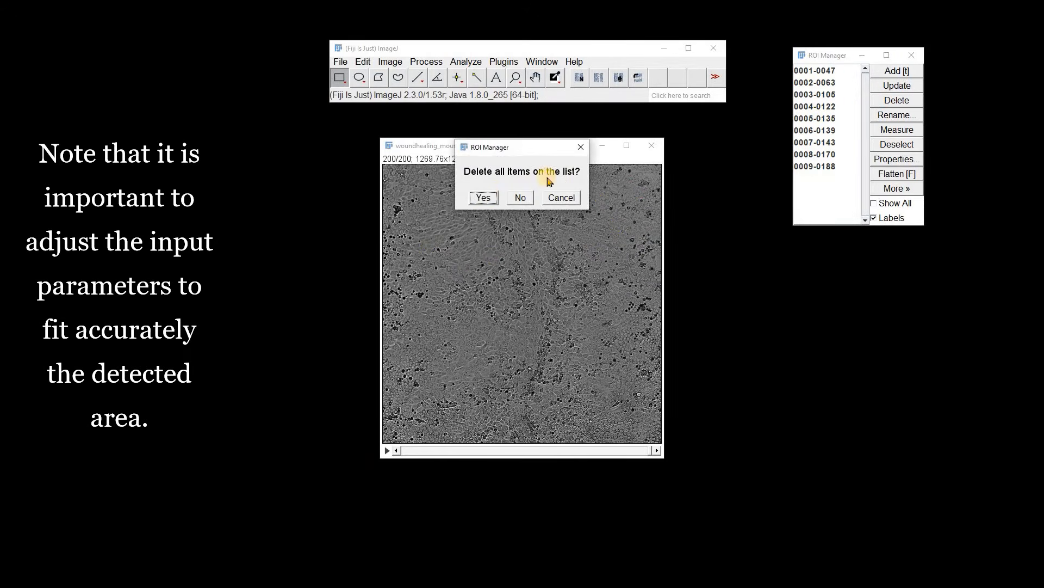
click(484, 198)
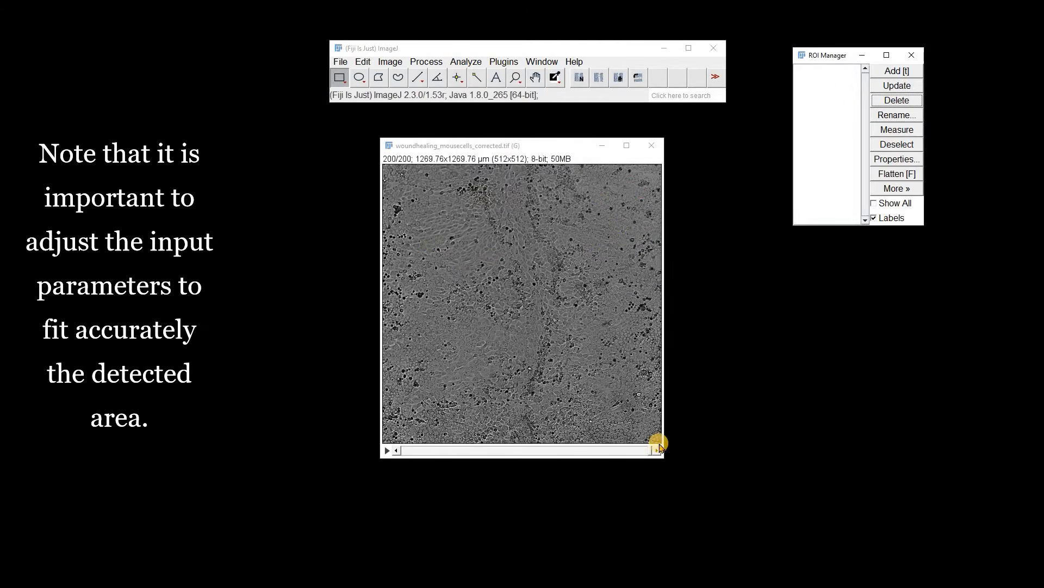
Go back to the first frame of woundhealing_mousecells_corrected.tif and close the stack without saving it.
drag(652, 450, 392, 453)
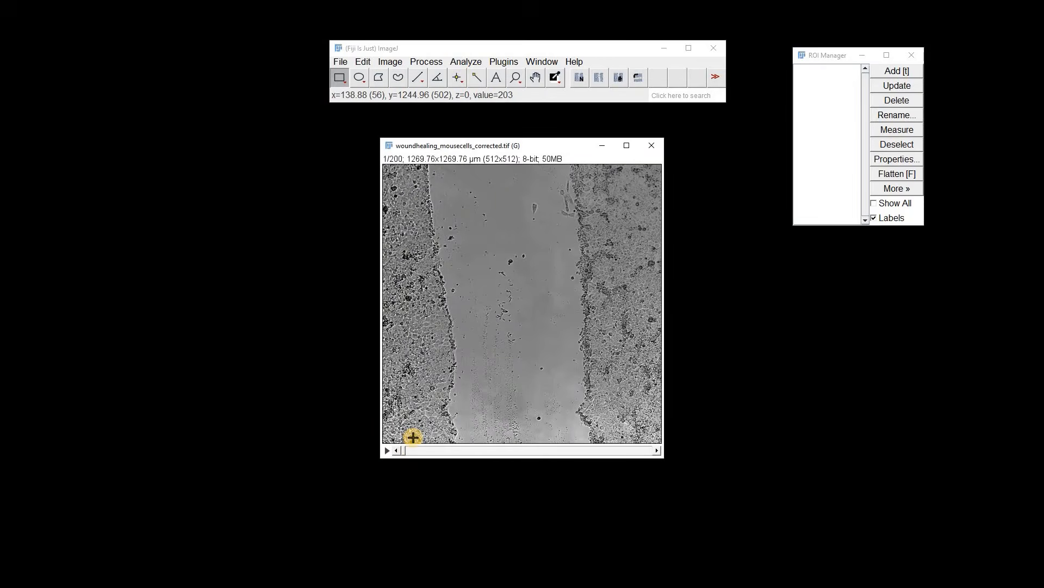
click(652, 145)
click(545, 208)
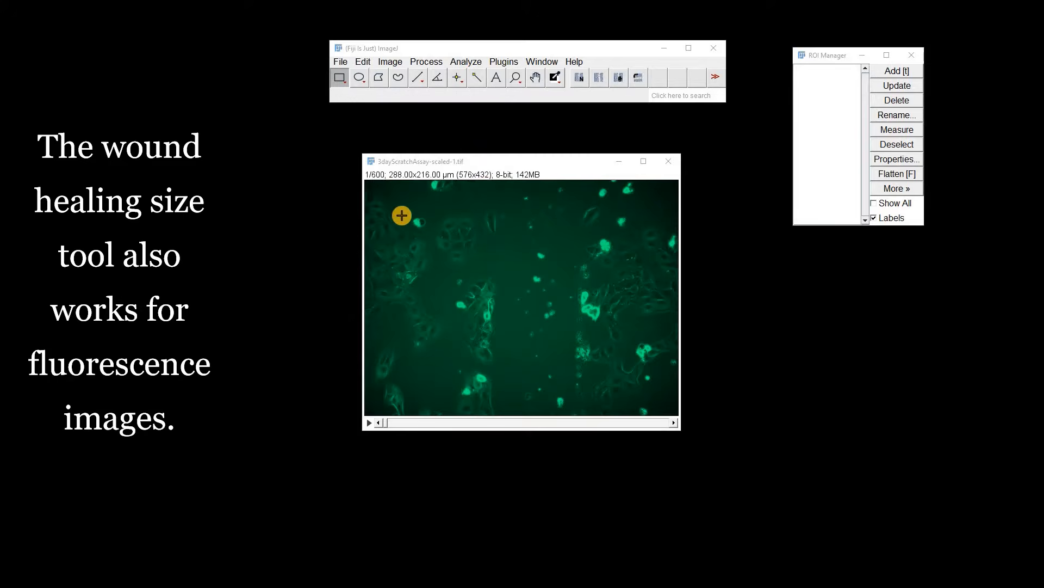
Subtract the background from the whole 3dayScratchAssay-scaled-1.tif stack with rolling ball radius 50 pixels and sliding paraboloid, checking the preview first.
click(370, 423)
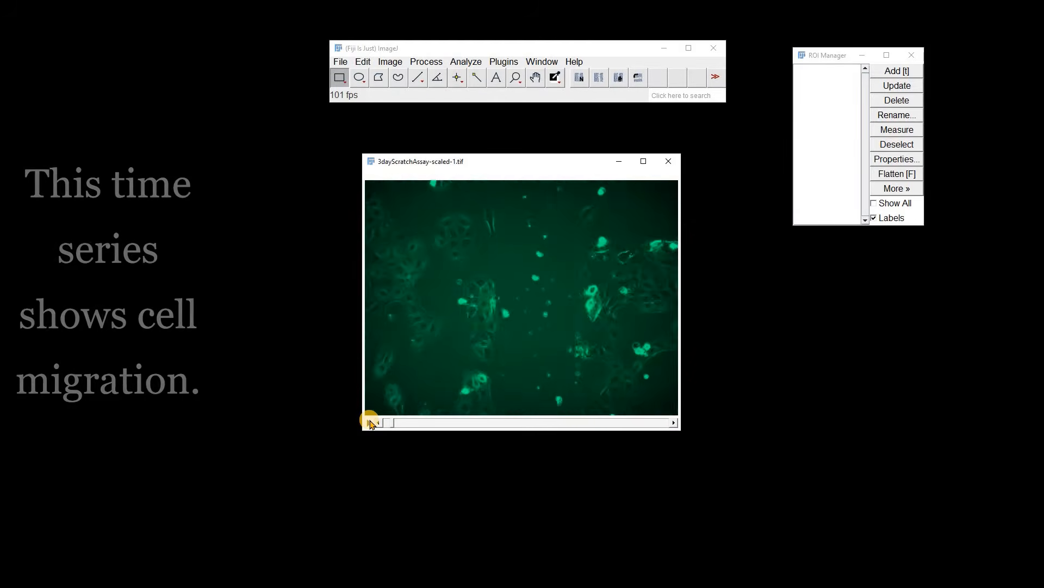
click(369, 422)
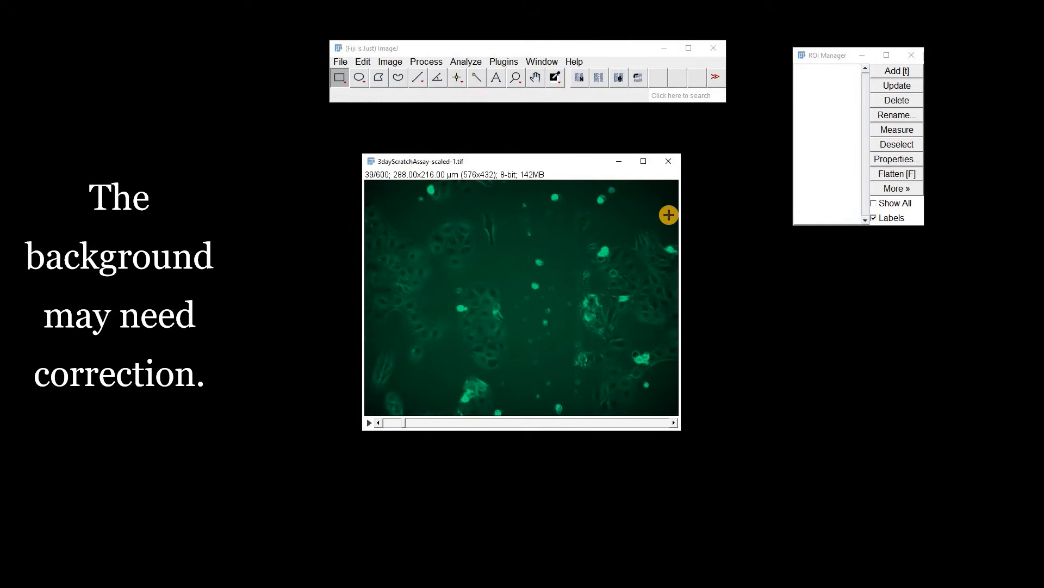
click(430, 62)
click(416, 294)
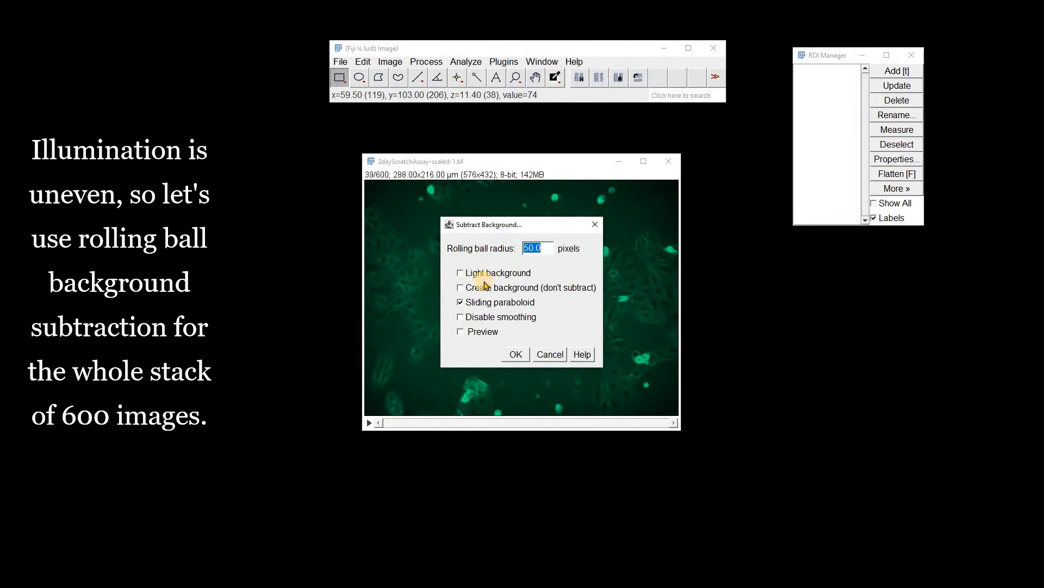
click(460, 332)
drag(538, 224, 837, 248)
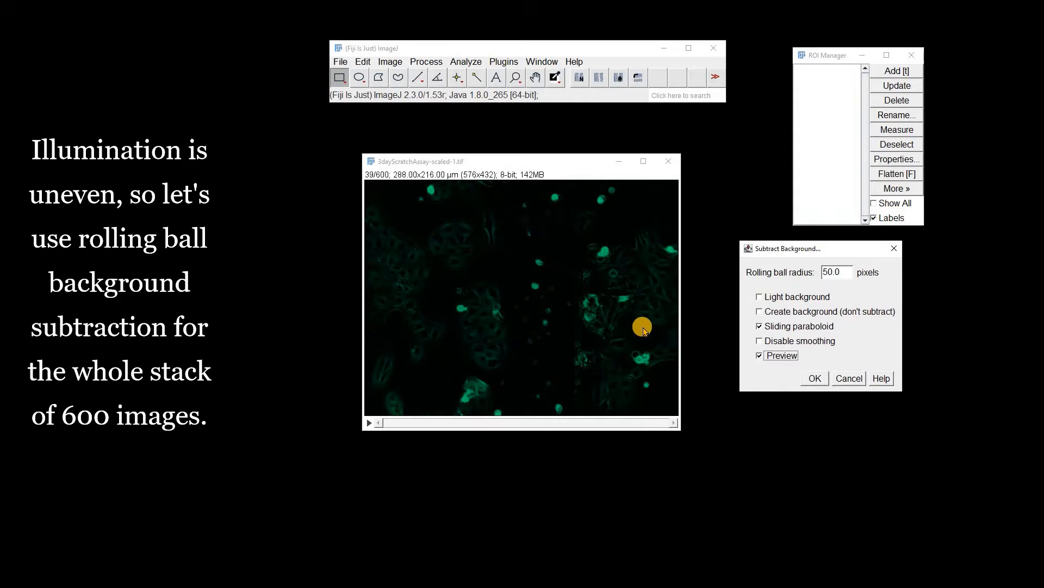
click(816, 378)
click(497, 209)
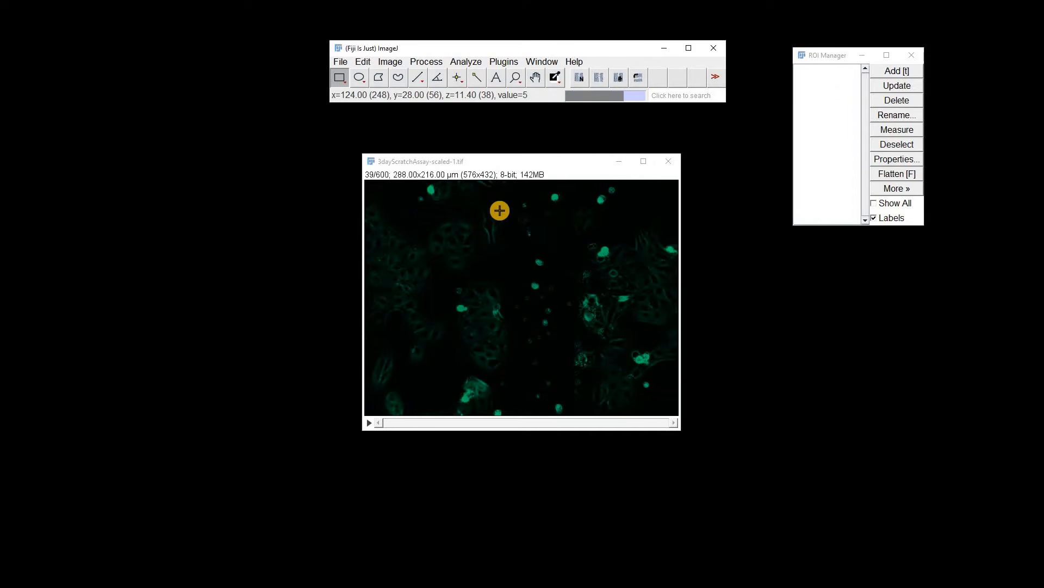
Run the Wound healing Size Stacks Tool on the background-subtracted stack with variance window radius 10, threshold 10, saturated pixels 0.001, global scale Yes and diagonal scratch Yes.
click(369, 423)
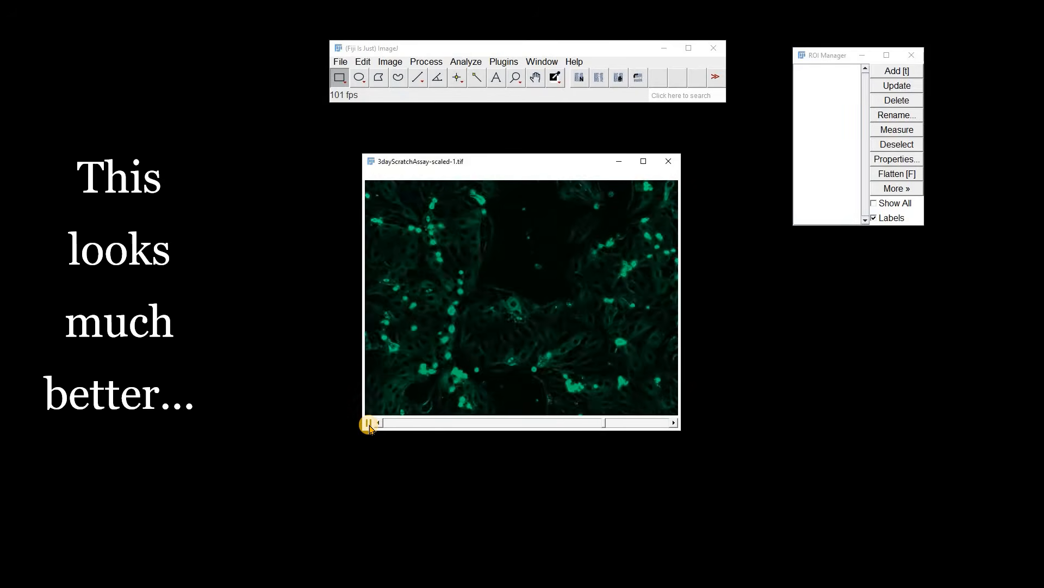
click(369, 423)
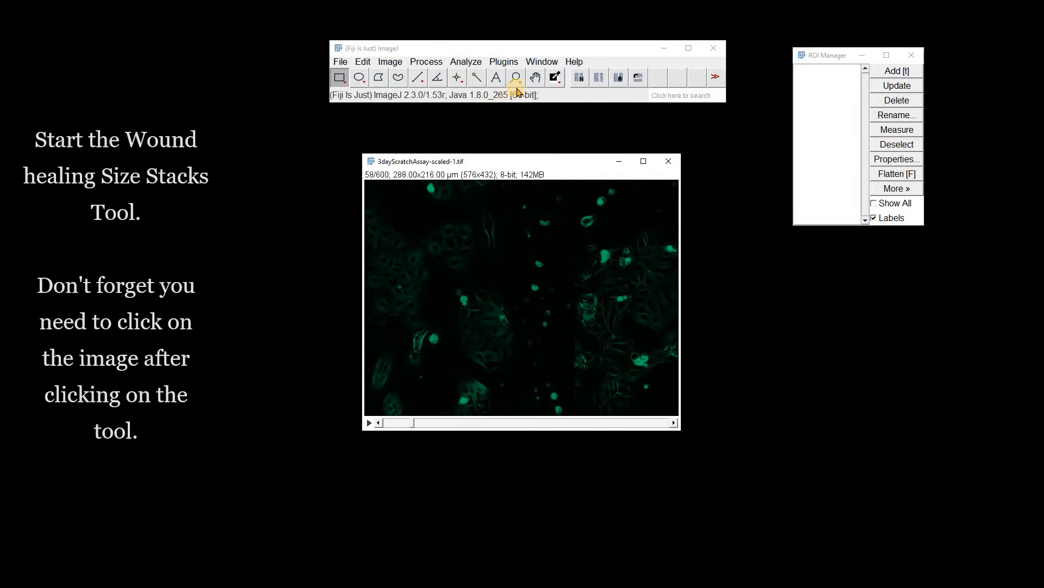
click(580, 80)
click(508, 260)
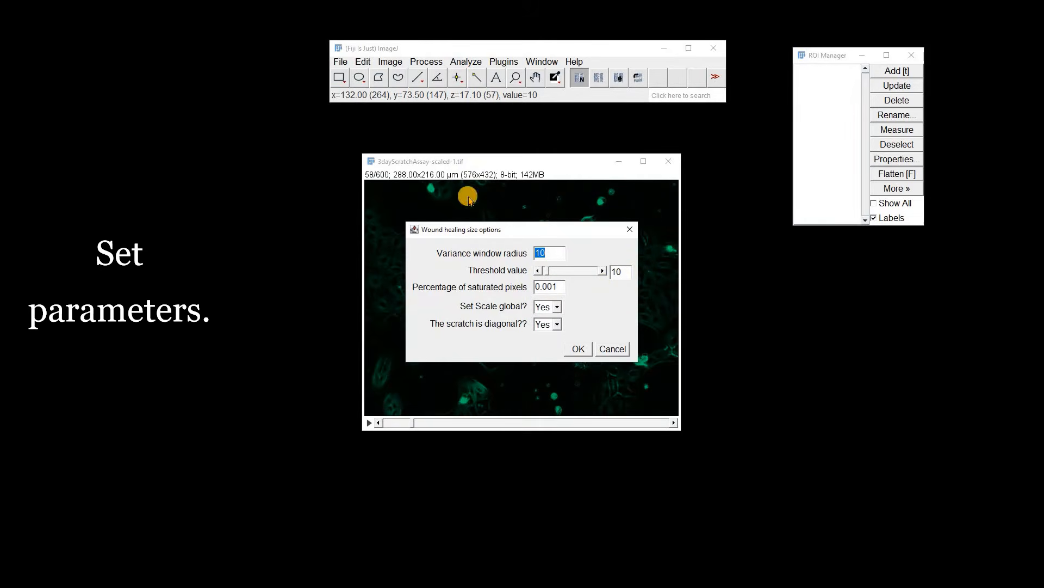
click(578, 349)
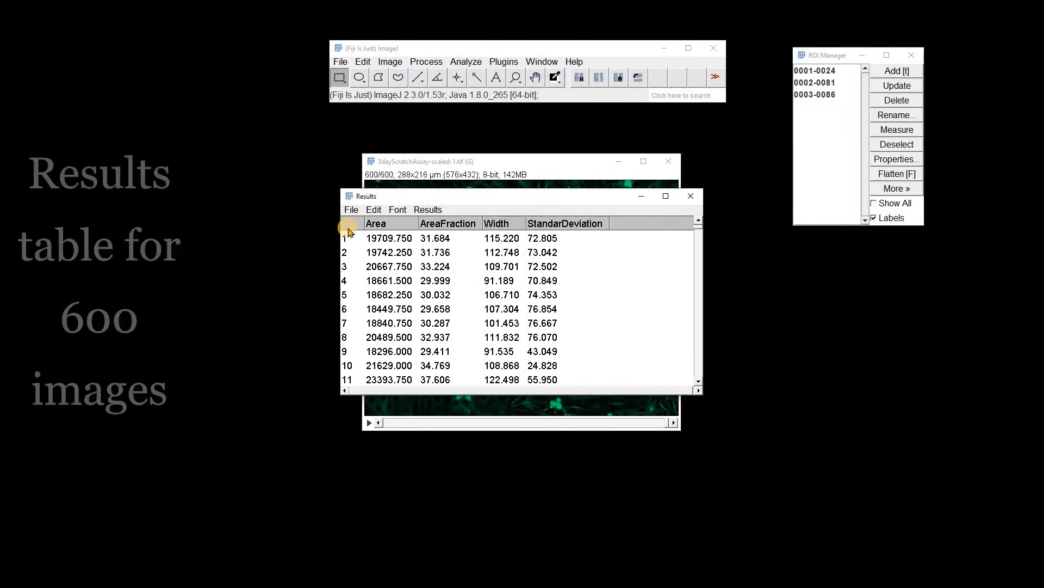
Review the measurements for the fluorescence stack down to the last frame and close the Results table without saving.
drag(699, 226, 361, 408)
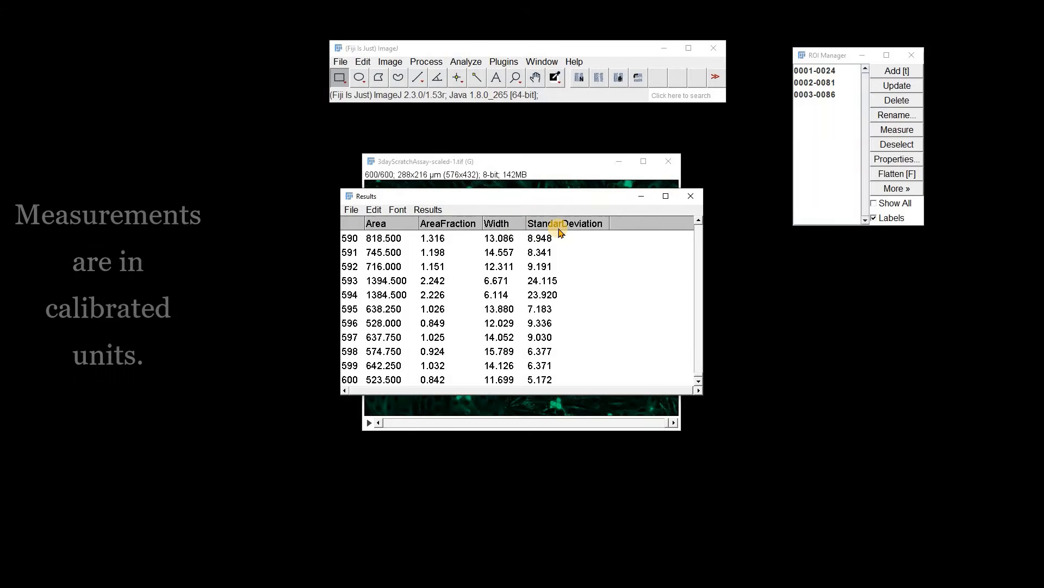
click(352, 210)
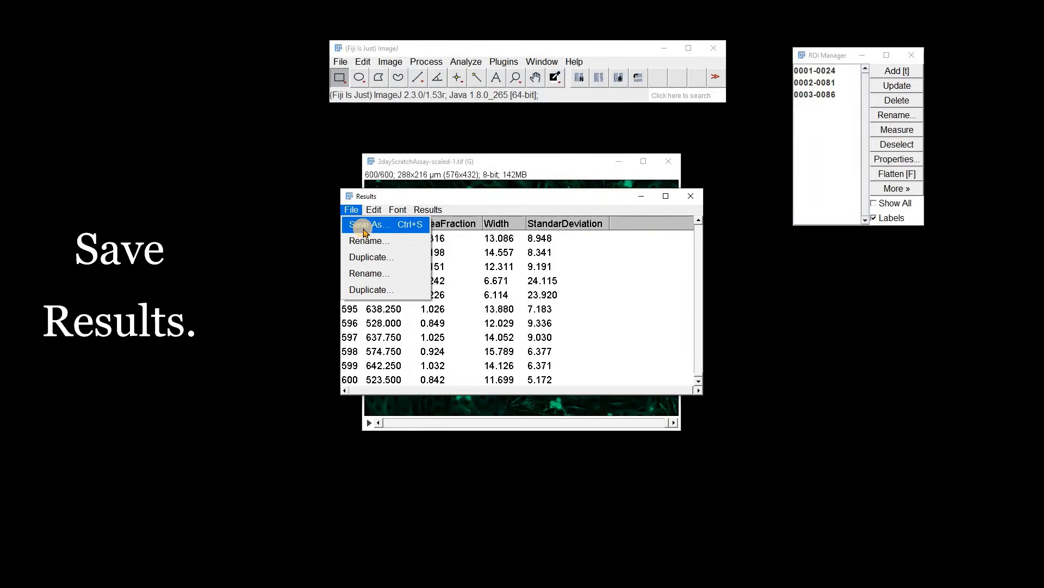
click(691, 196)
click(522, 197)
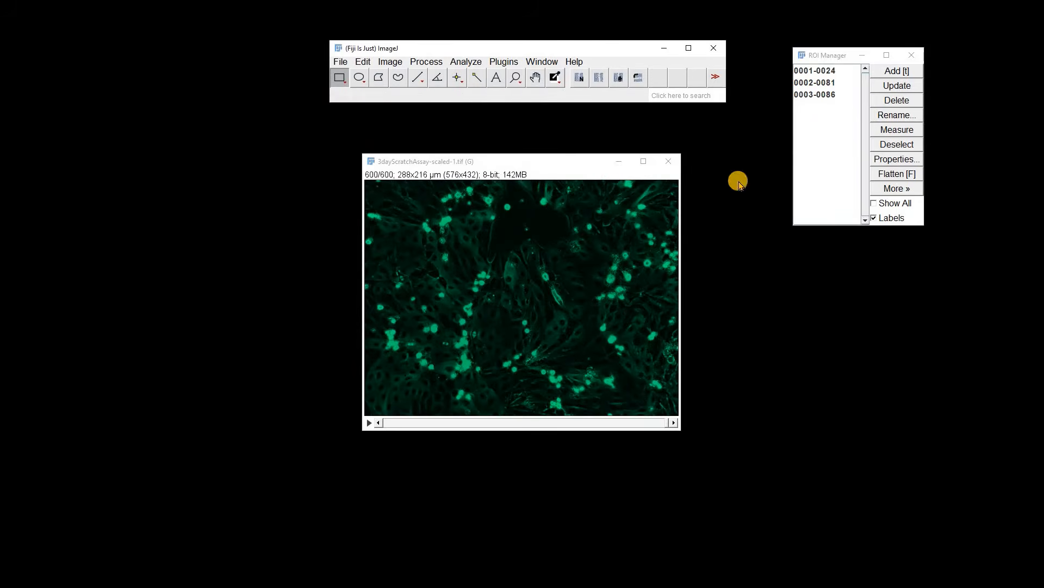
Toggle the display of the fluorescence stack's ROIs on and off, and delete all of them from the ROI Manager.
click(874, 204)
click(874, 204)
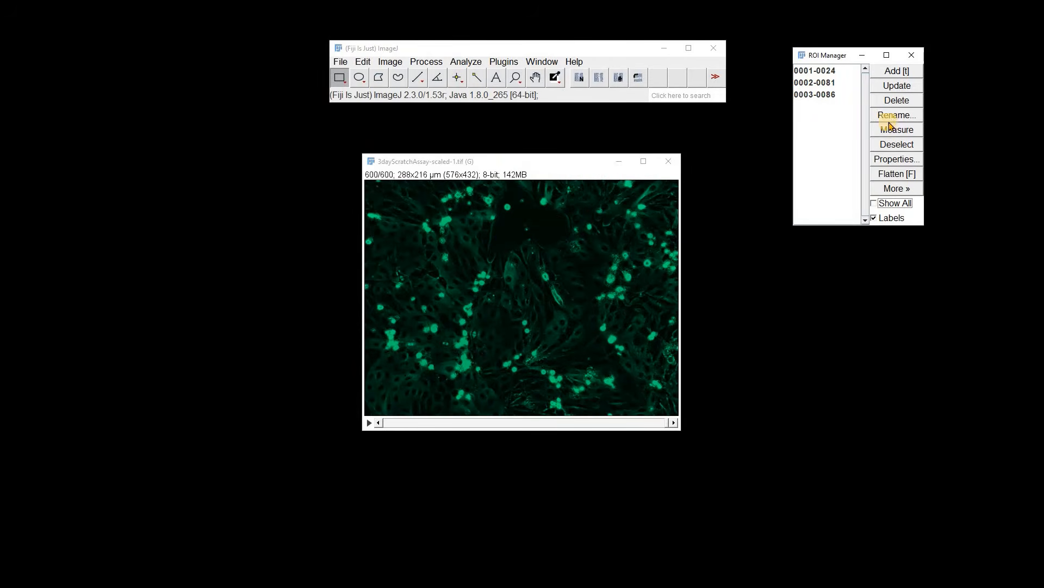
click(892, 100)
click(478, 197)
Close the 3dayScratchAssay-scaled-1.tif stack without saving changes, and close the ROI Manager.
click(668, 161)
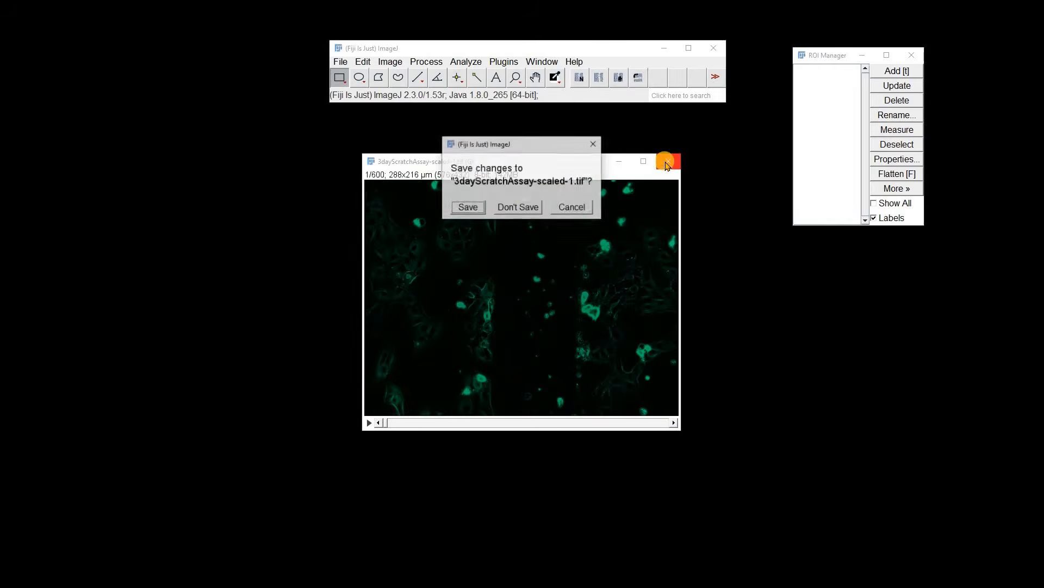
click(521, 207)
click(914, 56)
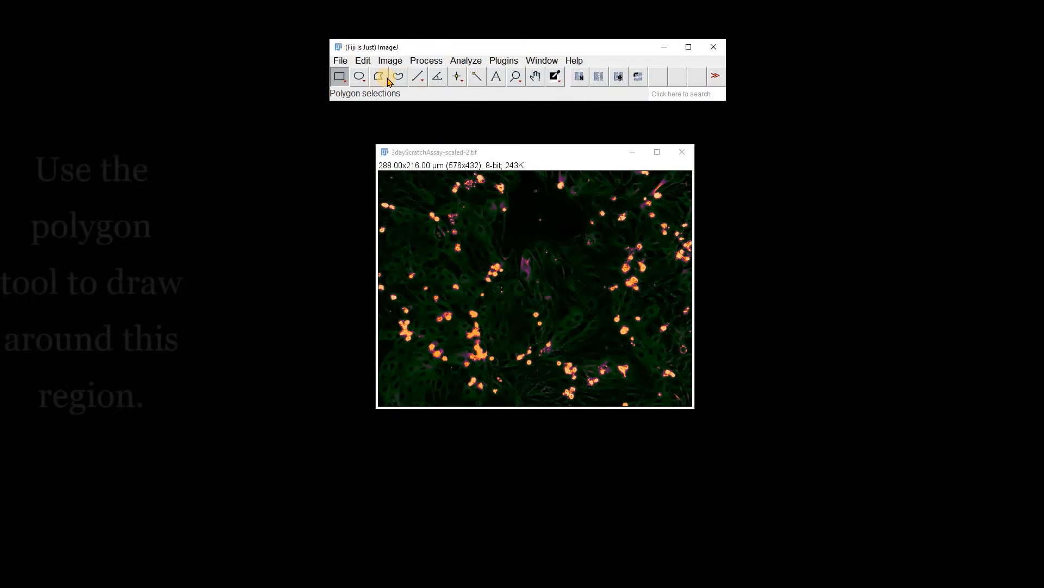
Outline the dark cell-free gap in 3dayScratchAssay-scaled-2.tif with a freehand selection and measure it with the Wound healing size Manual Tool.
click(397, 77)
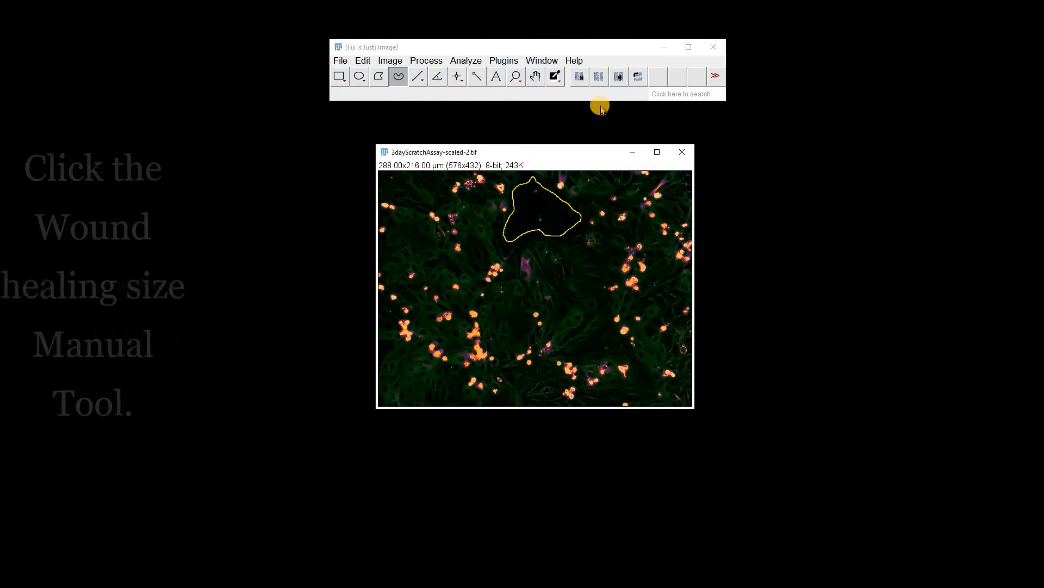
click(619, 77)
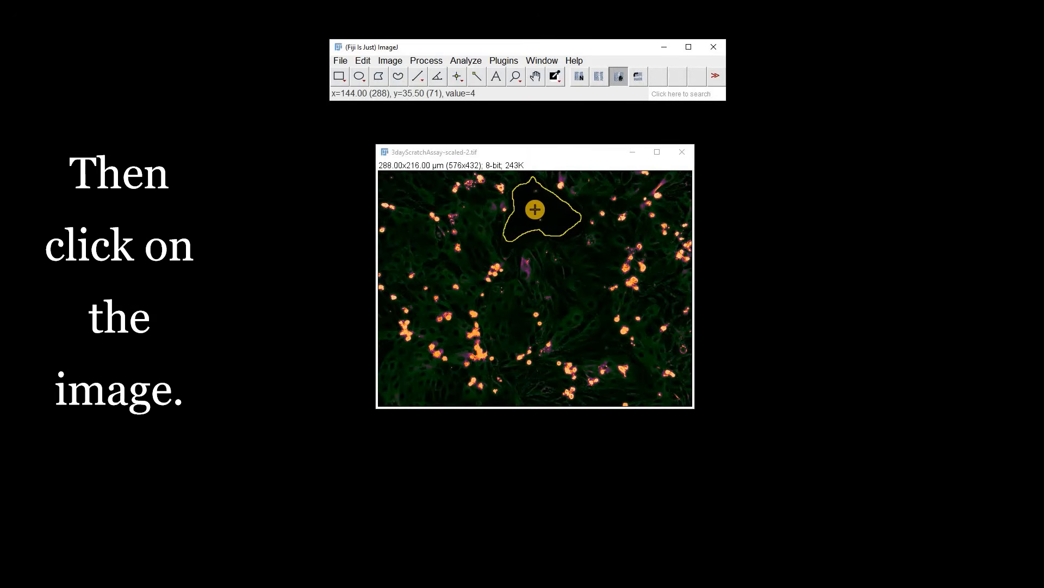
click(535, 208)
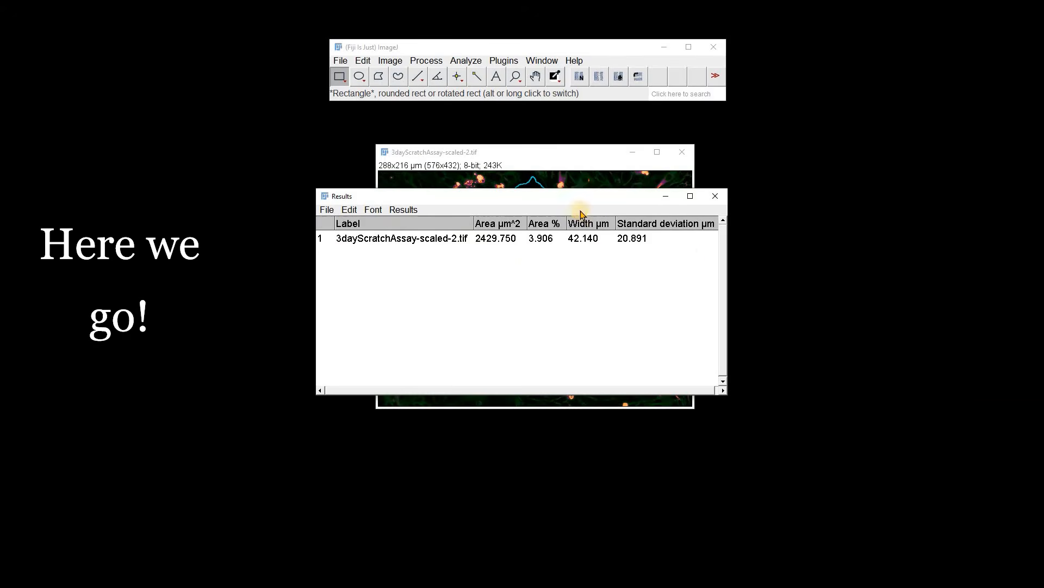
Move the Results table and ROI Manager off the image, add the wound outline to the ROI Manager, and close the Results table without saving.
drag(572, 206, 729, 341)
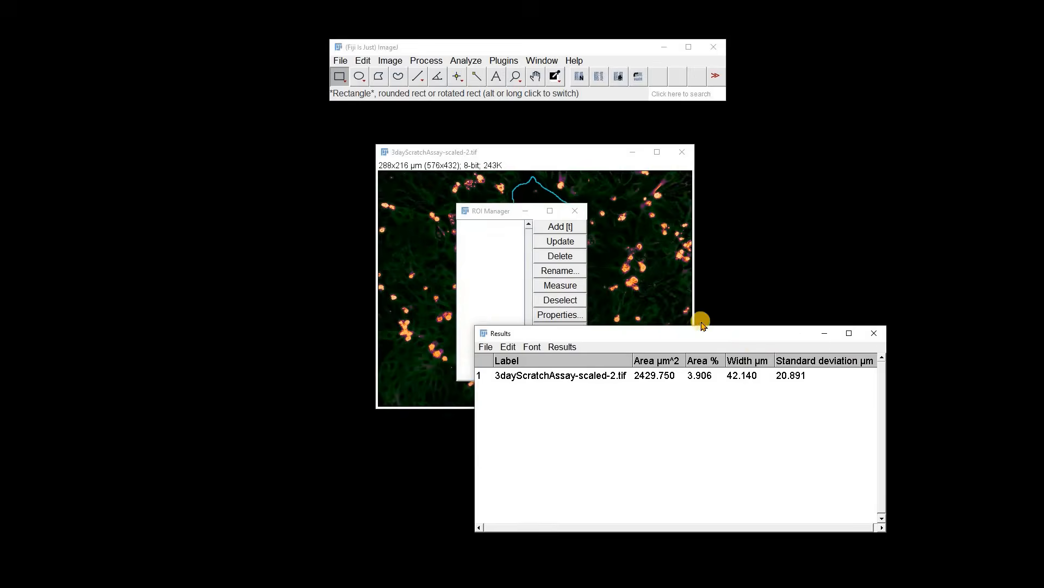
drag(487, 217, 749, 151)
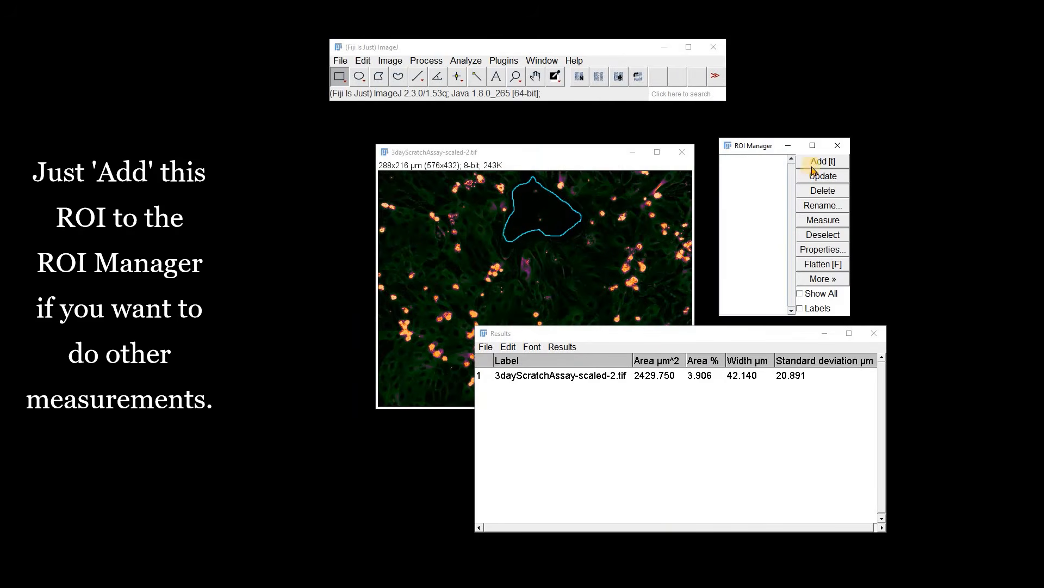
click(743, 161)
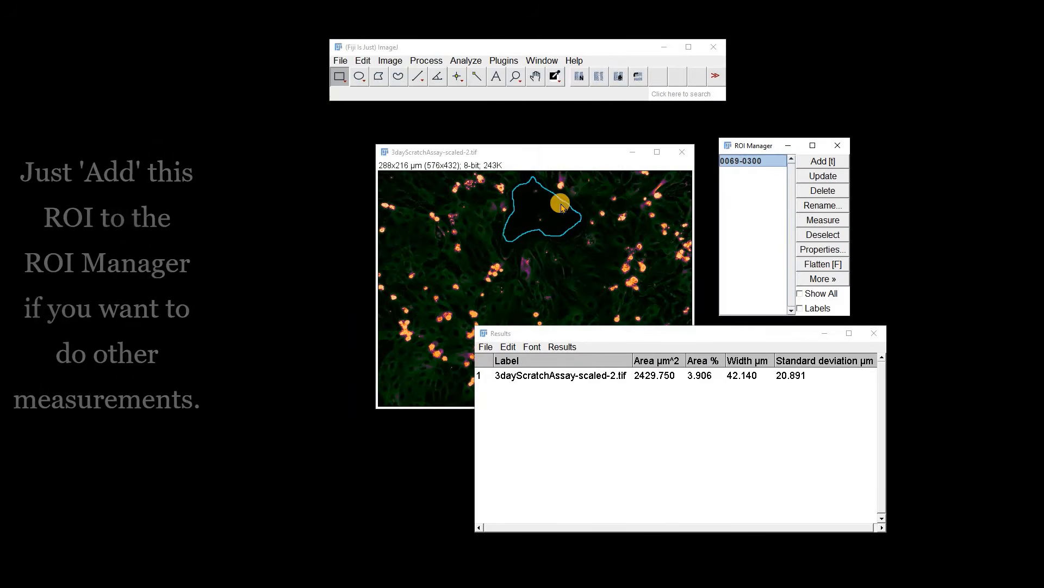
click(873, 334)
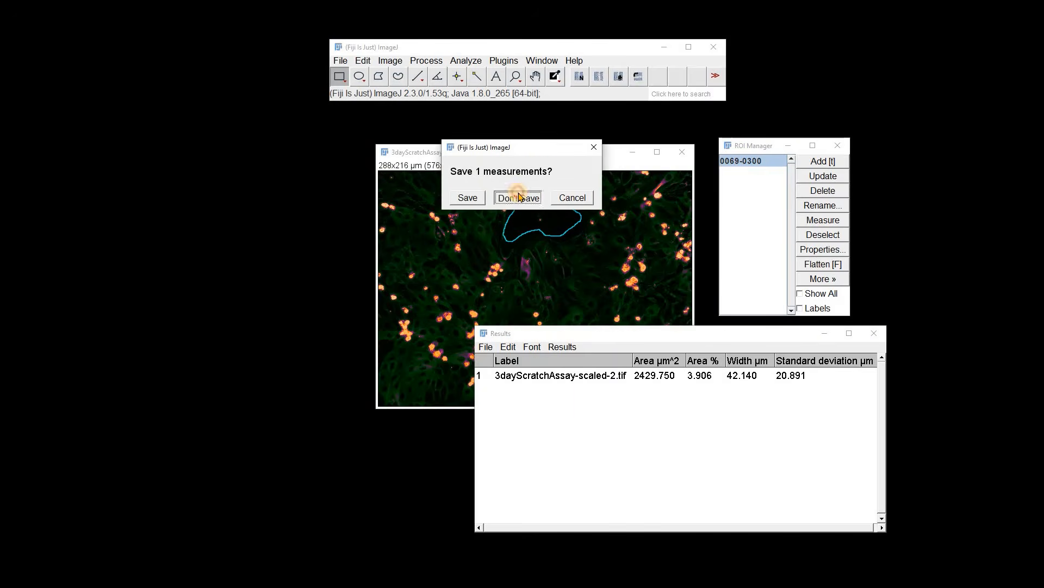
click(518, 198)
Save the image with its wound outline as TIFF 3dayScratchAssay-scaled-2 in the scratch assay-wound healing folder, and close the image and ROI Manager.
click(341, 60)
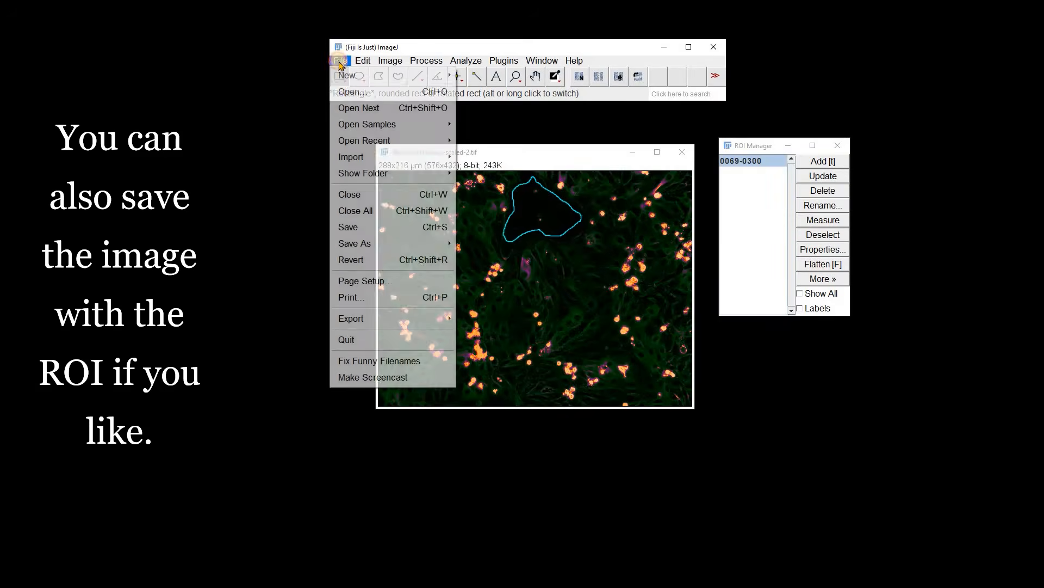
click(376, 226)
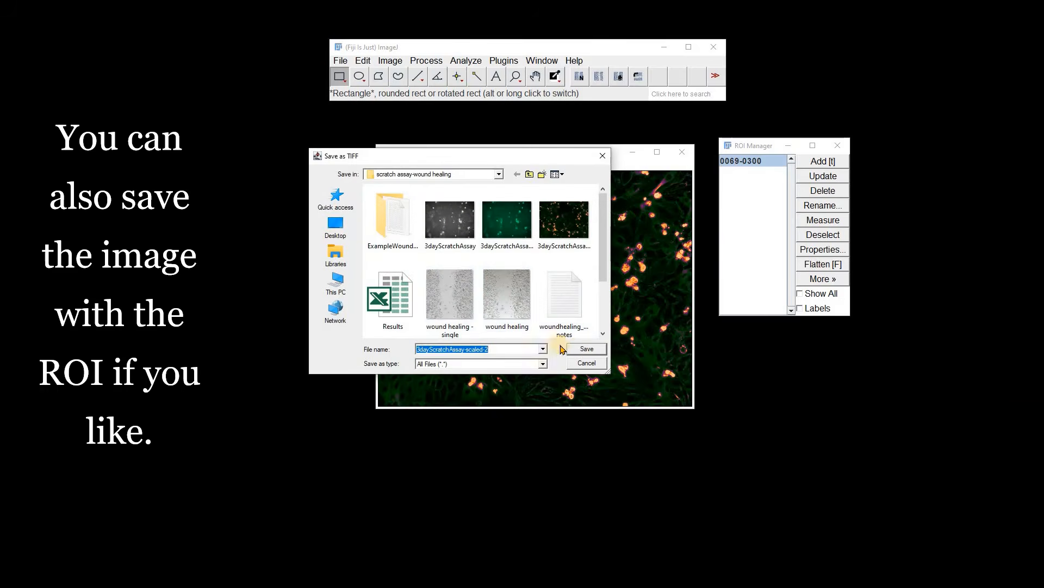
click(580, 349)
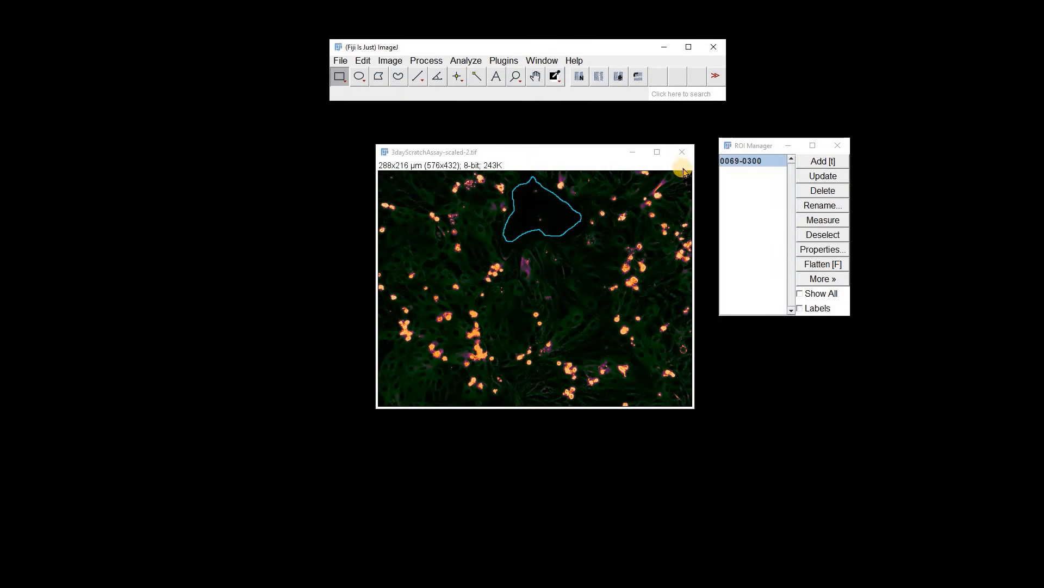
click(683, 152)
click(838, 146)
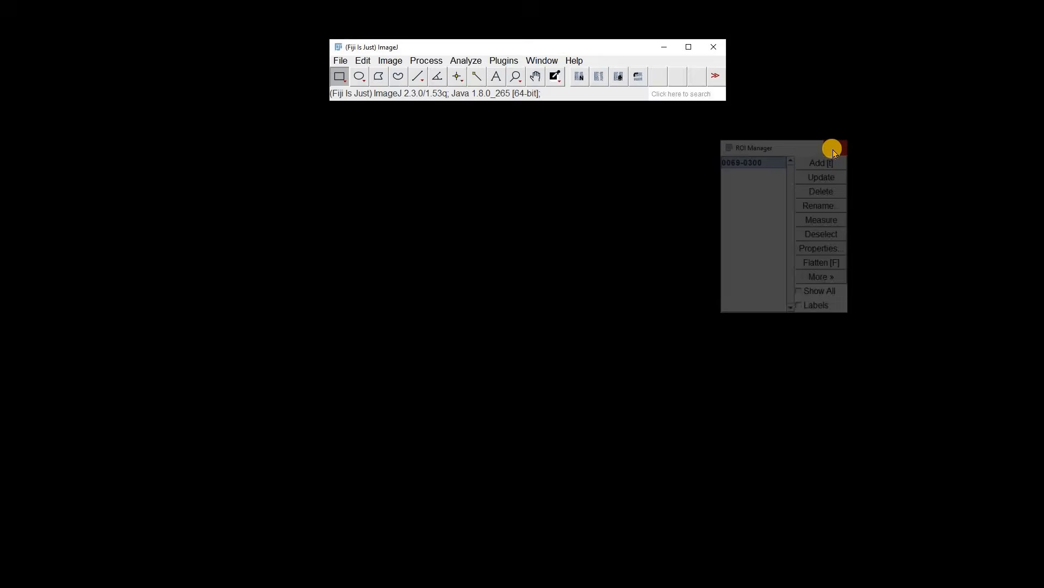